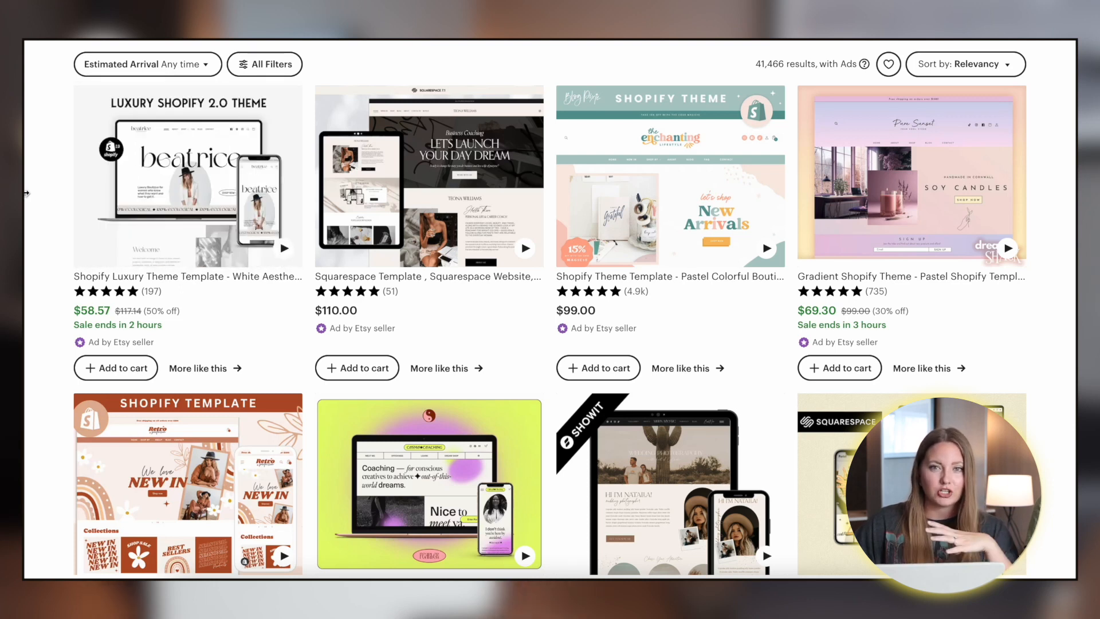
scroll(26, 283, "down", 3)
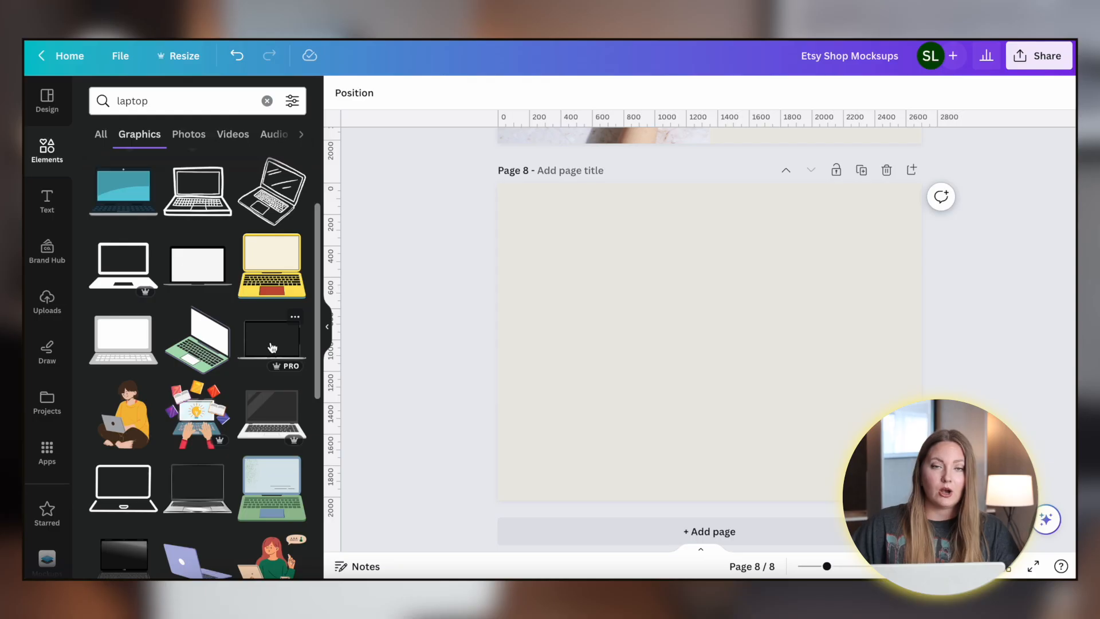
- Add a black laptop frame graphic to page 8 and enlarge it to fill most of the page
left_click(272, 347)
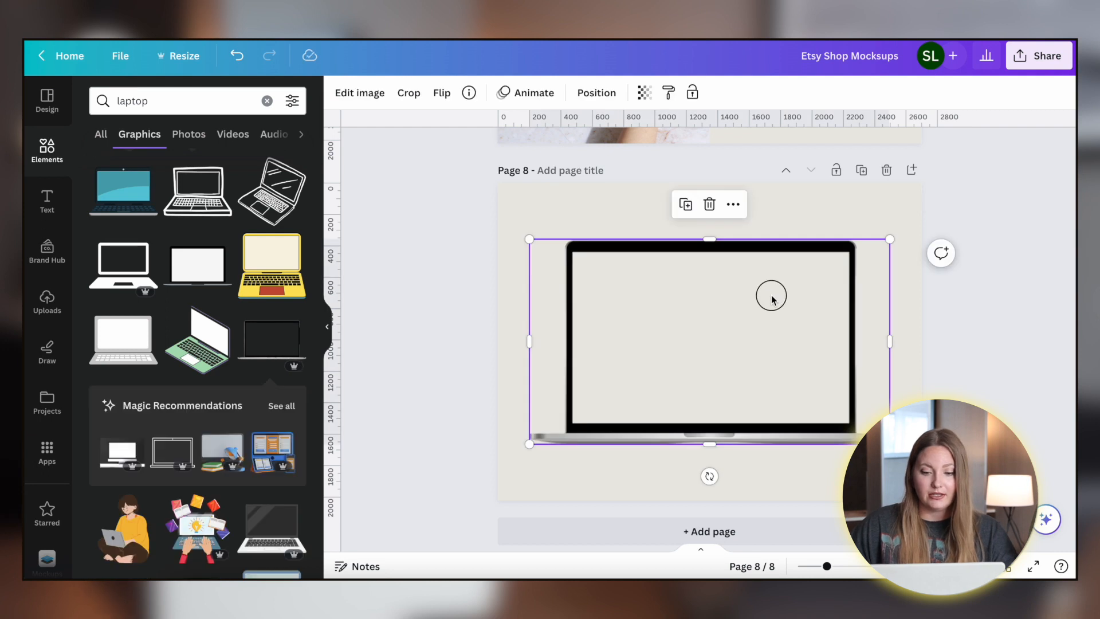
left_click_drag(865, 419, 771, 363)
left_click_drag(656, 298, 682, 311)
left_click(500, 289)
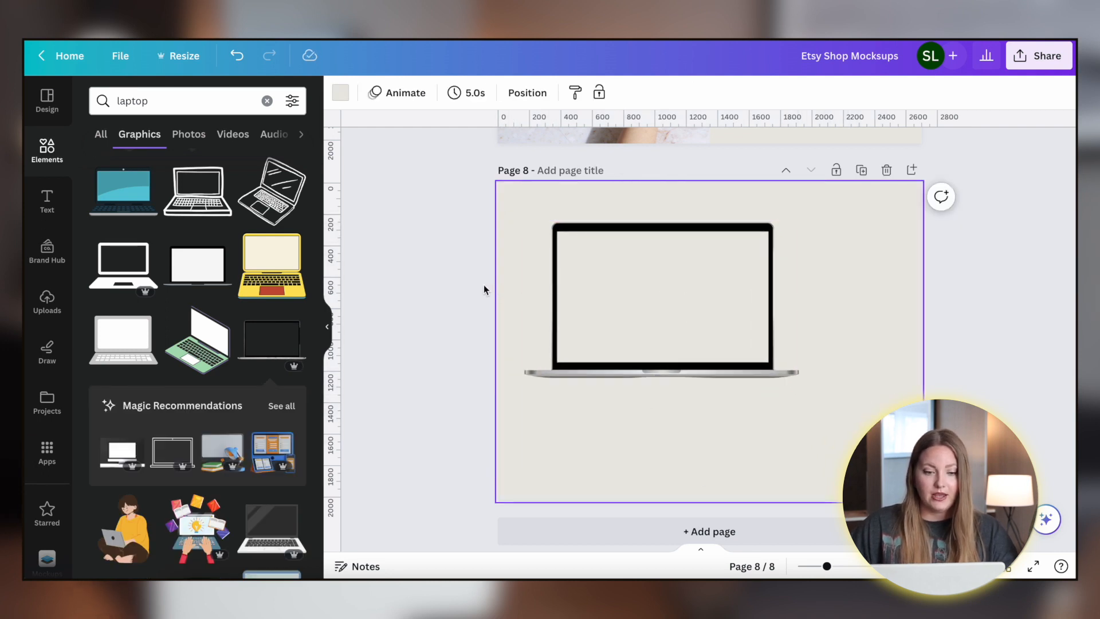
- Place the uploaded website homepage screenshot into the laptop's screen frame
left_click(45, 303)
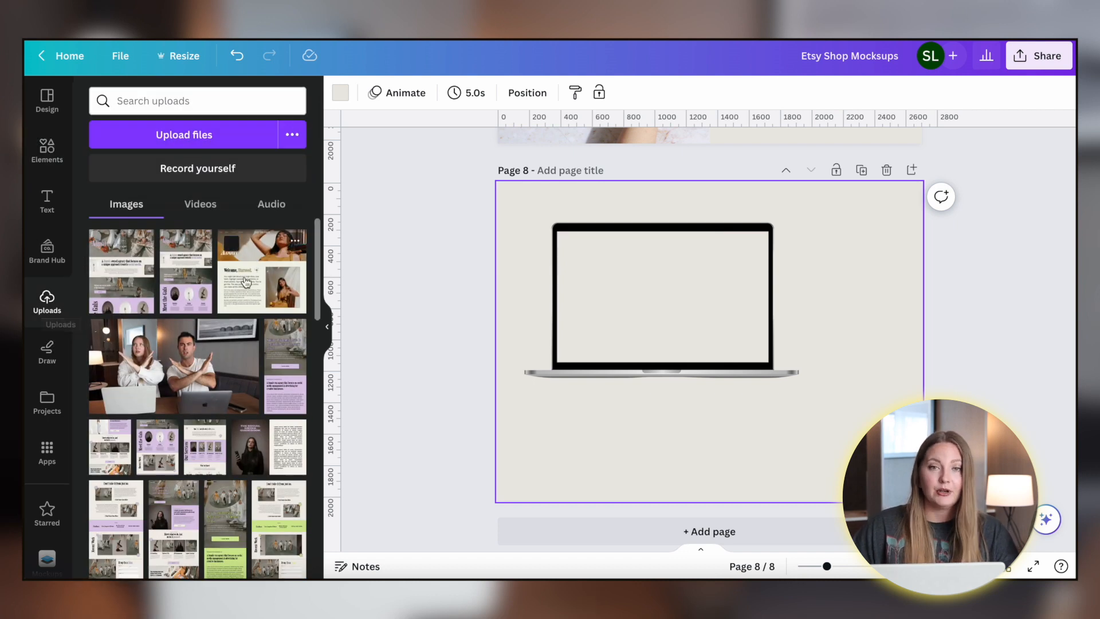
left_click_drag(106, 434, 588, 286)
left_click_drag(648, 469, 735, 572)
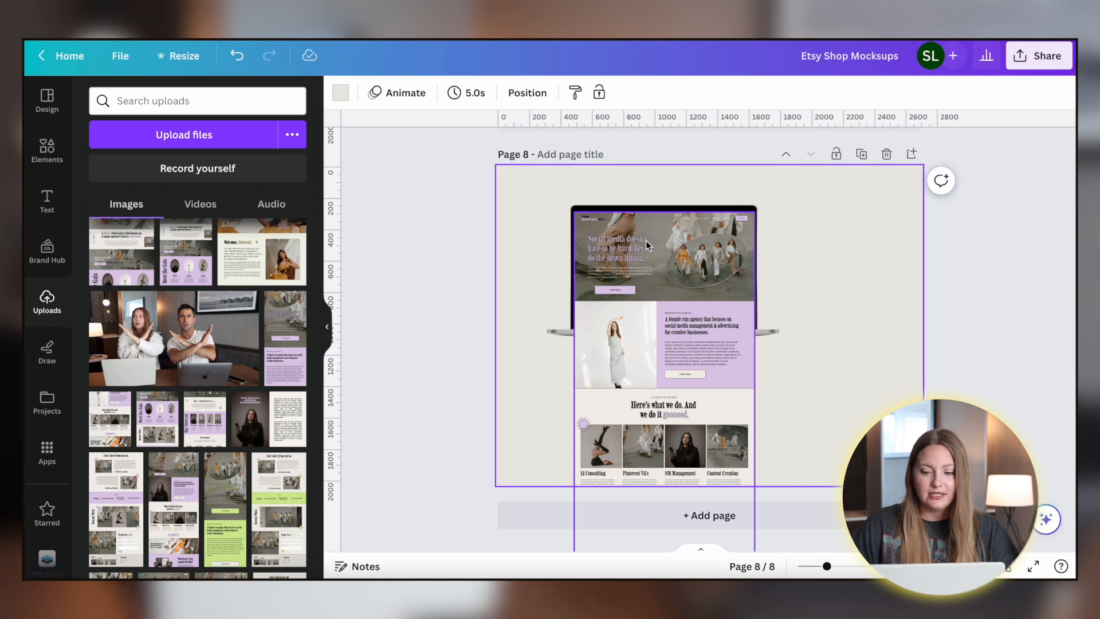
left_click(808, 250)
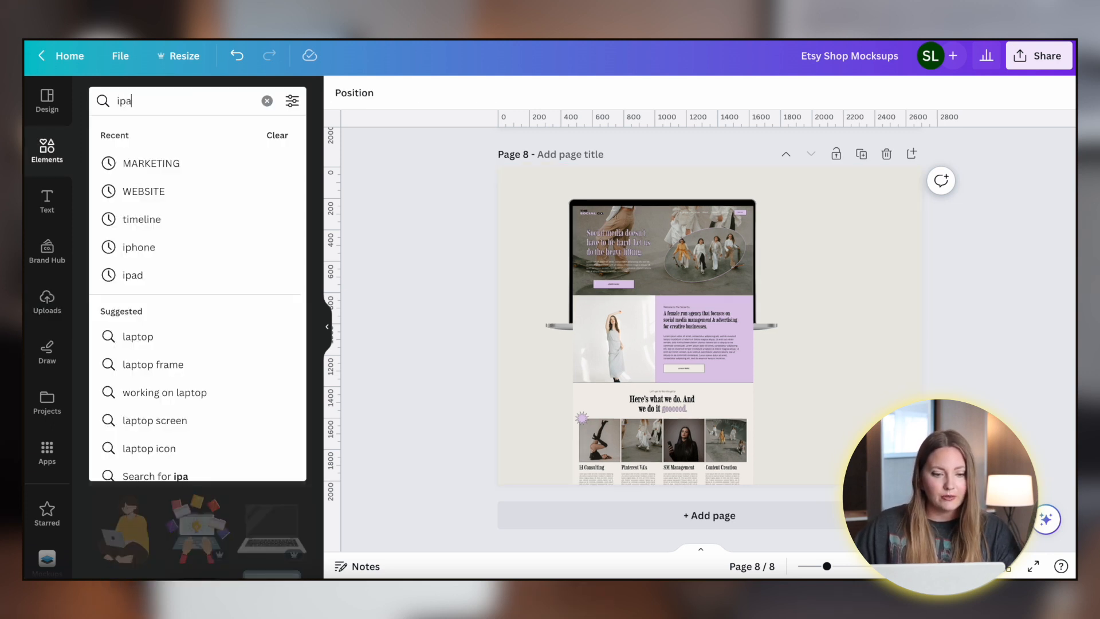
- Search graphics for ipad and add a black tablet frame, positioning it overlapping the laptop's lower right
type("d")
key("Return")
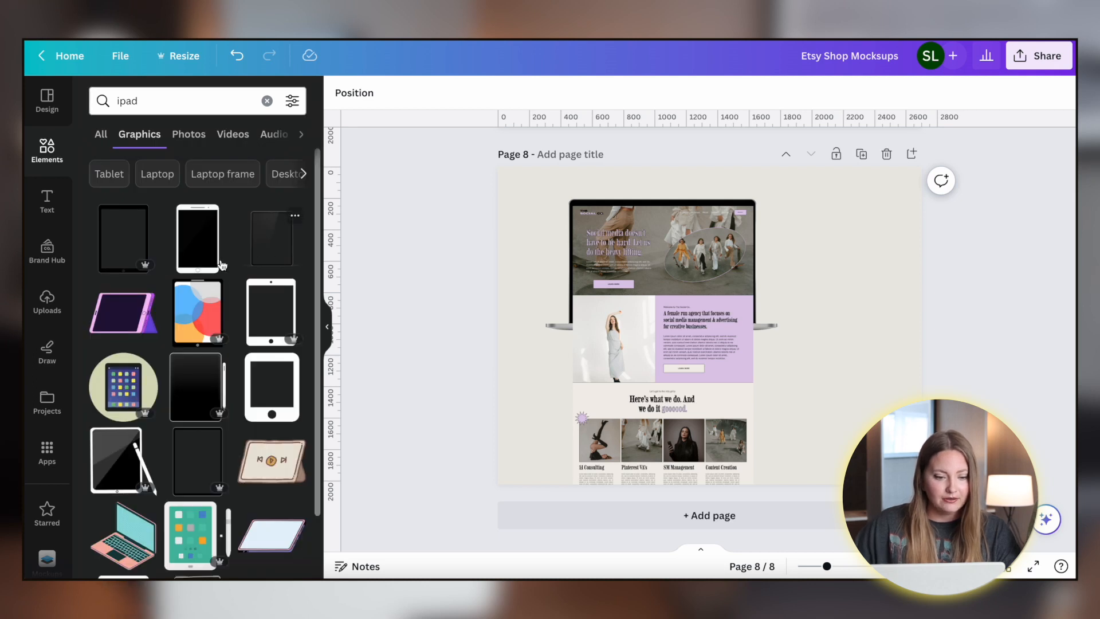
left_click(186, 464)
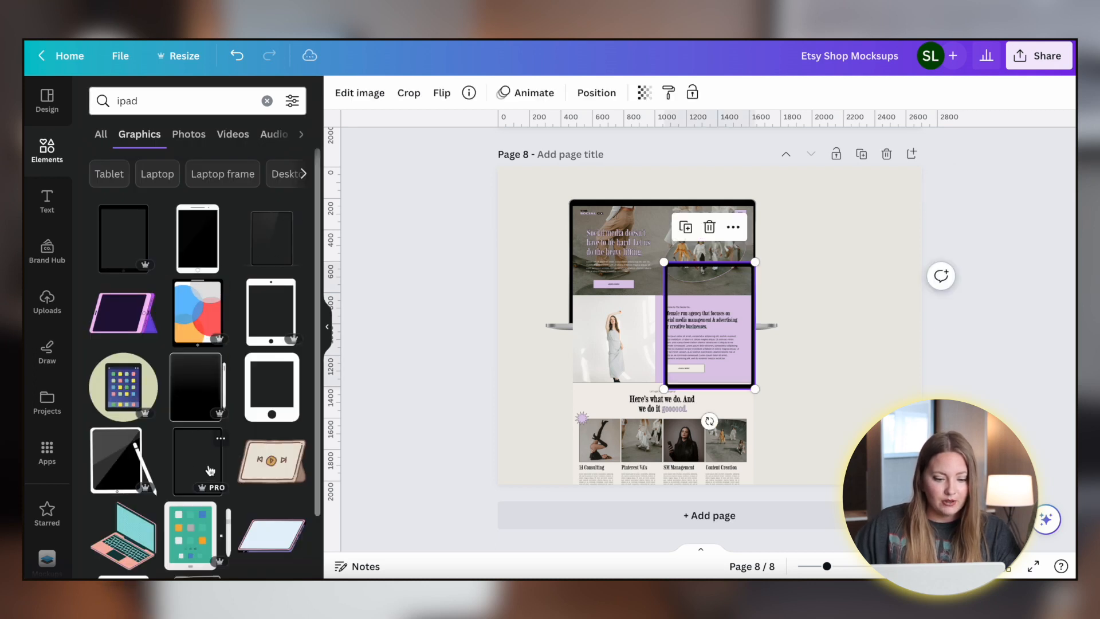
left_click_drag(709, 282, 784, 282)
left_click_drag(831, 390, 867, 441)
left_click_drag(795, 367, 790, 355)
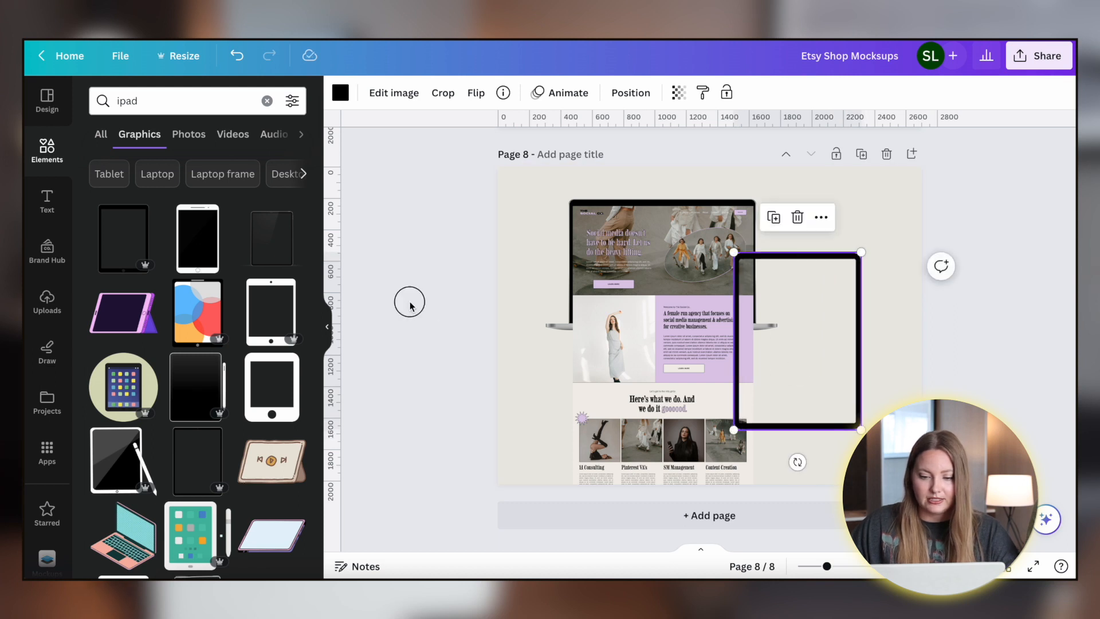
left_click(410, 304)
- Place the uploaded services page screenshot into the tablet frame and shorten it to the frame's height
left_click(48, 311)
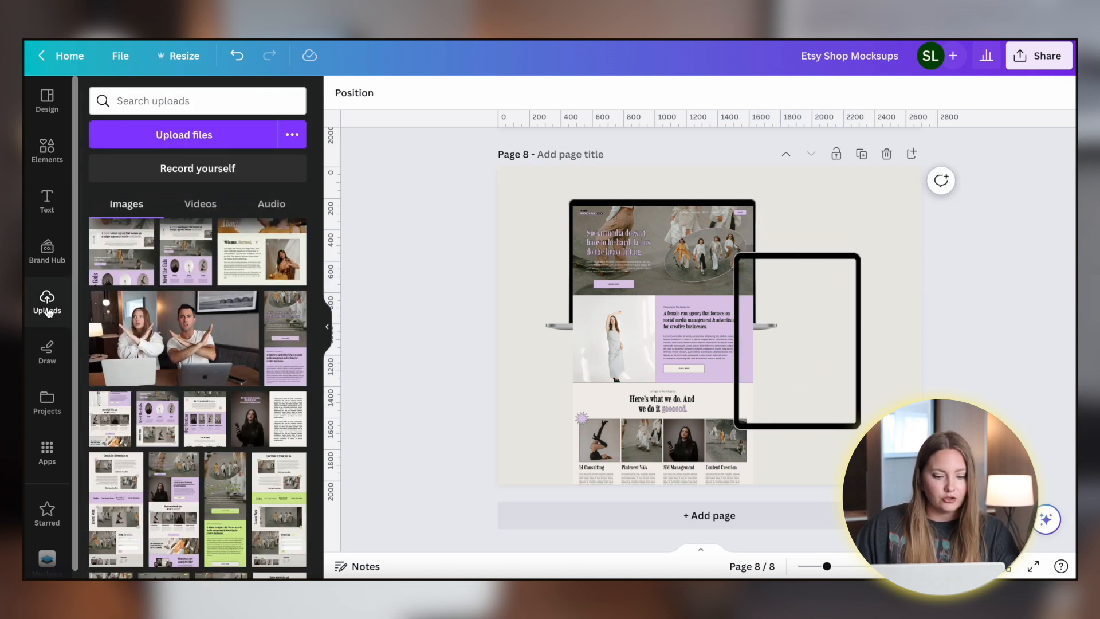
left_click(205, 418)
left_click_drag(693, 240, 783, 285)
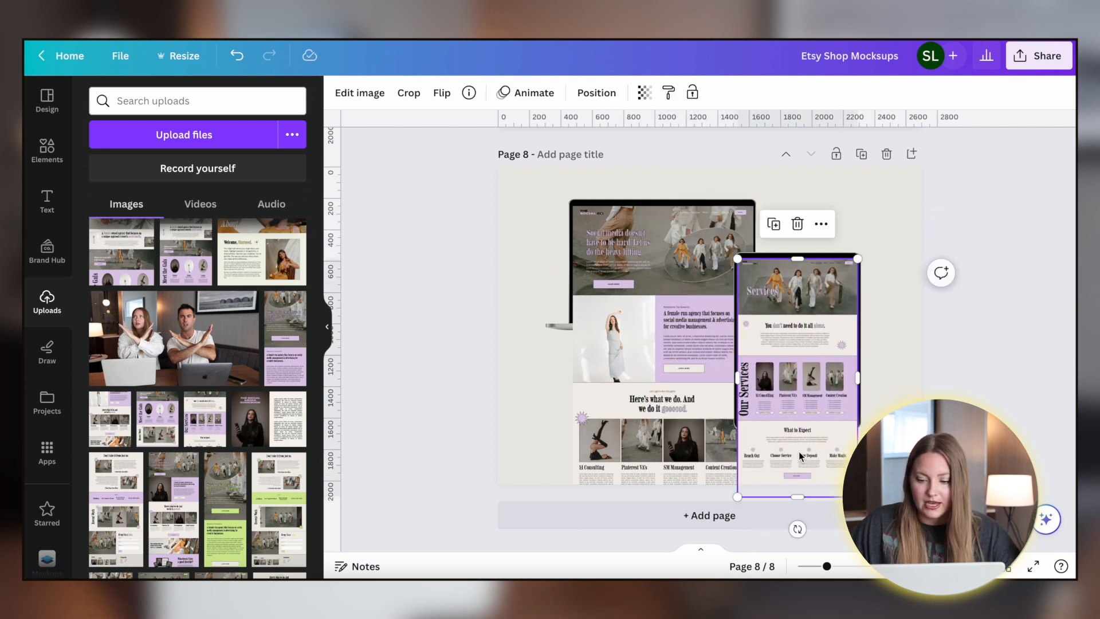
left_click_drag(795, 497, 802, 423)
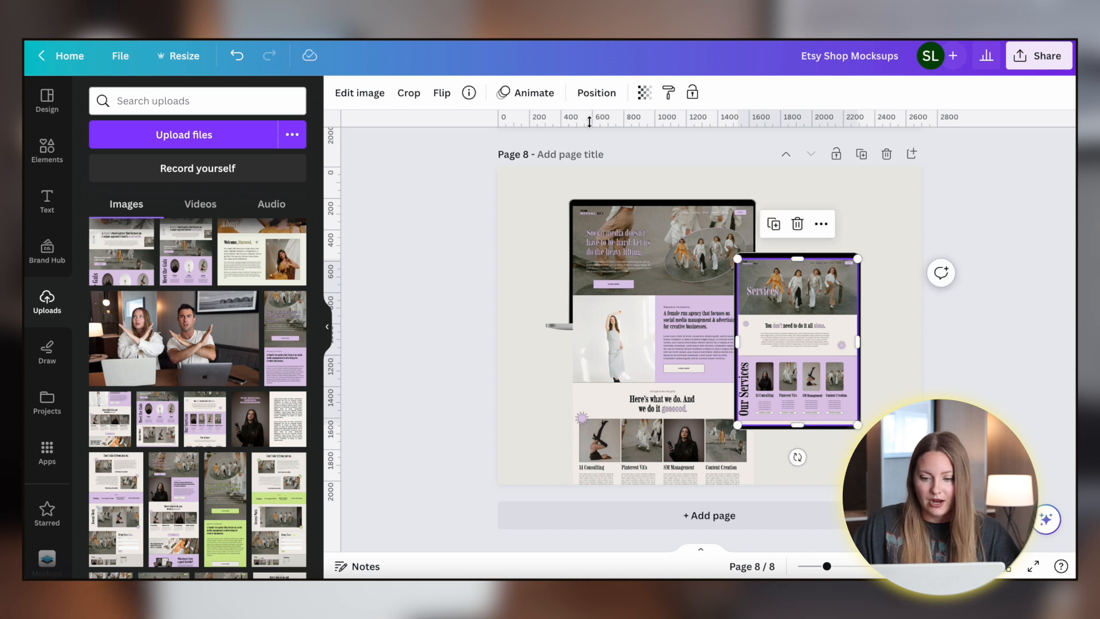
- Arrange the tablet mockup in front of the laptop
left_click(596, 93)
left_click(251, 130)
left_click(464, 318)
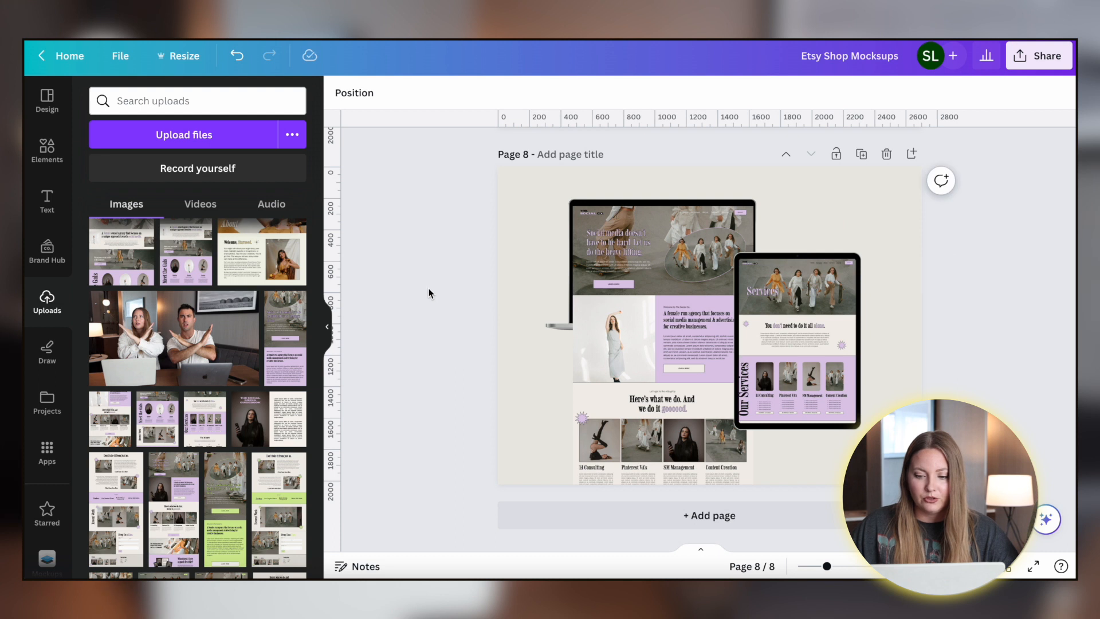
left_click(793, 341)
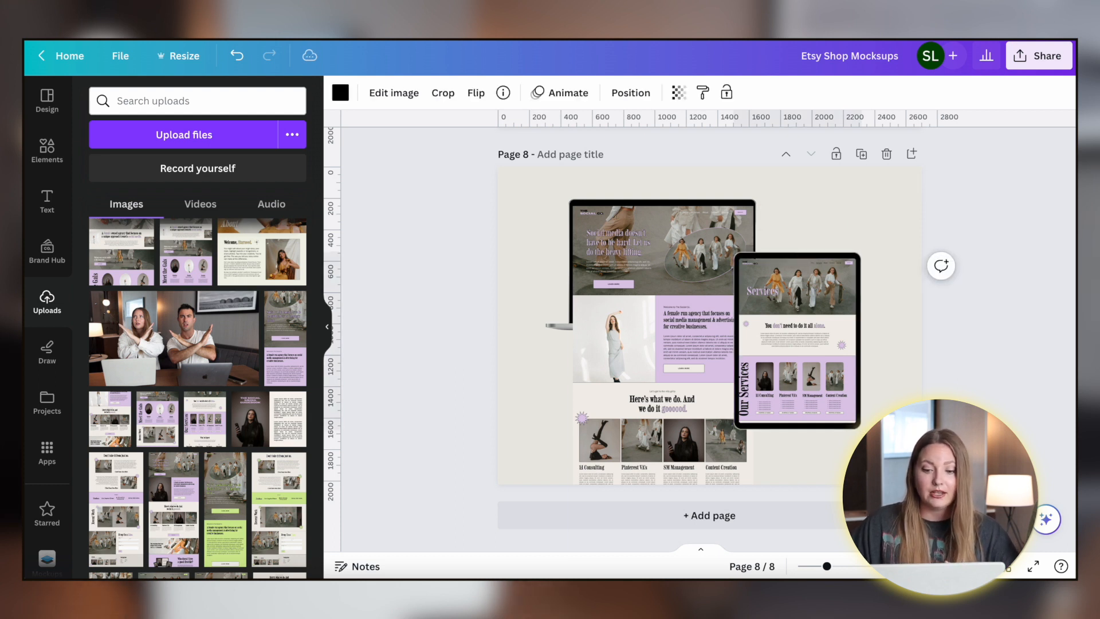
left_click(478, 291)
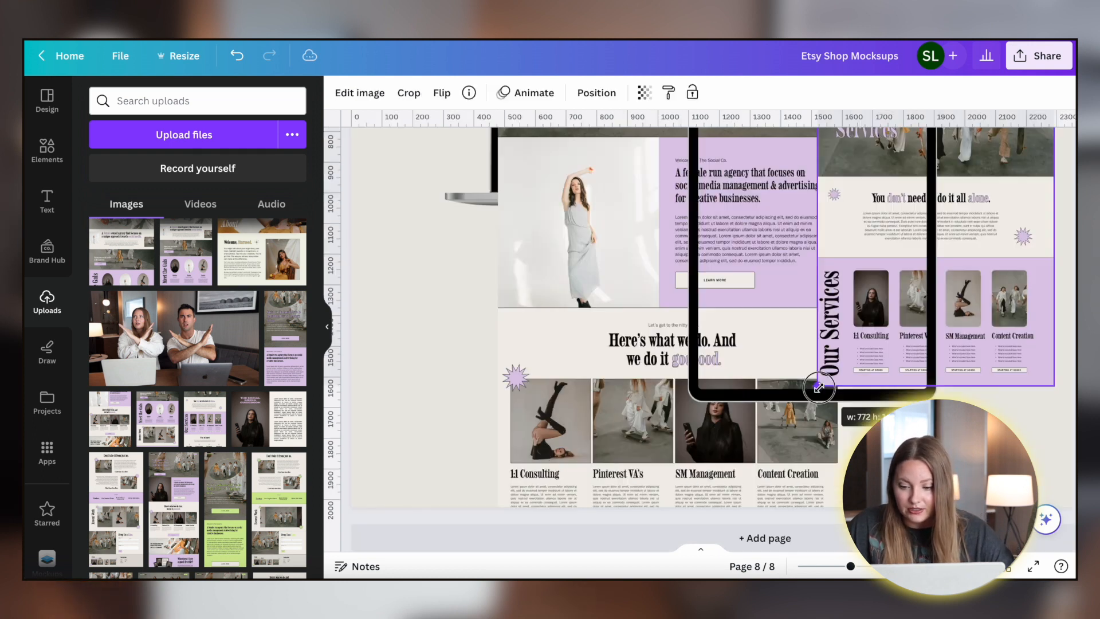
left_click_drag(736, 357, 854, 345)
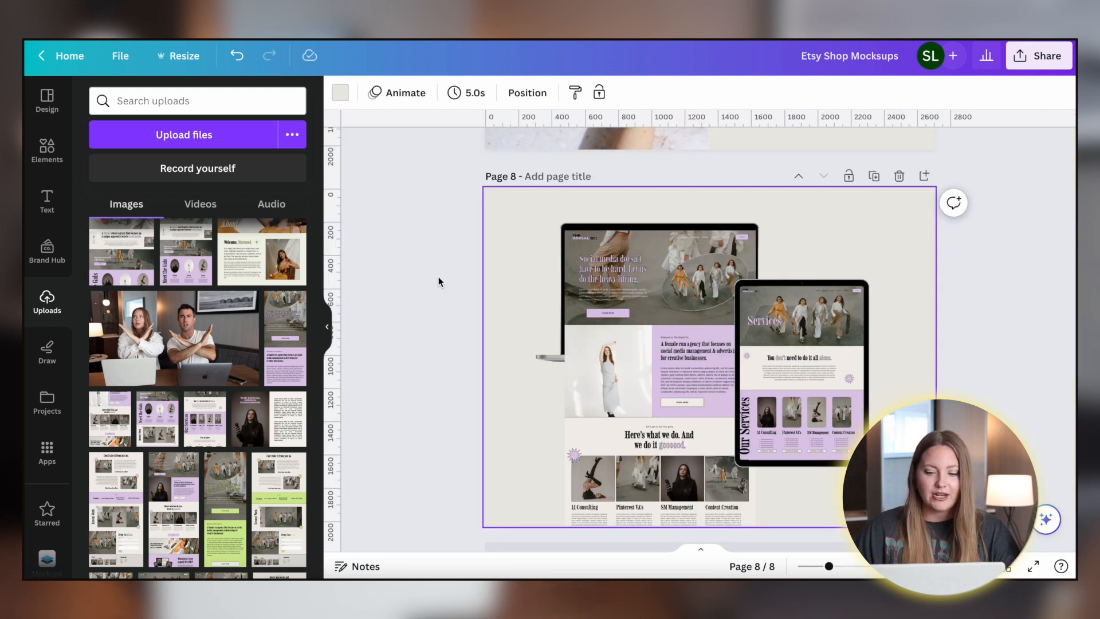
- Apply a Glow shadow effect to the laptop screenshot
left_click(662, 376)
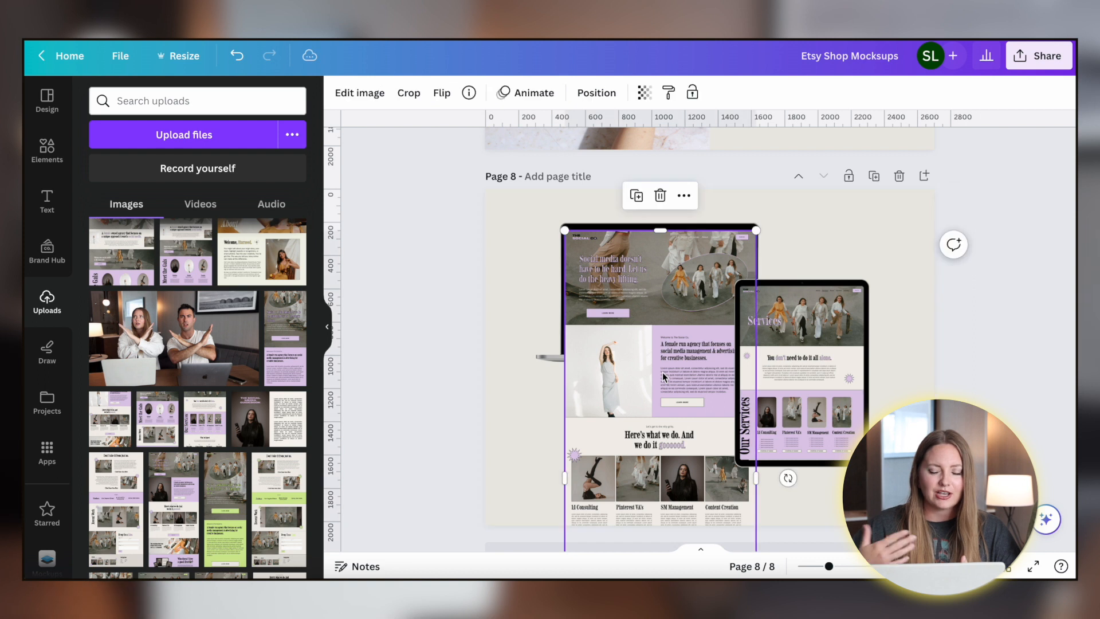
left_click(366, 92)
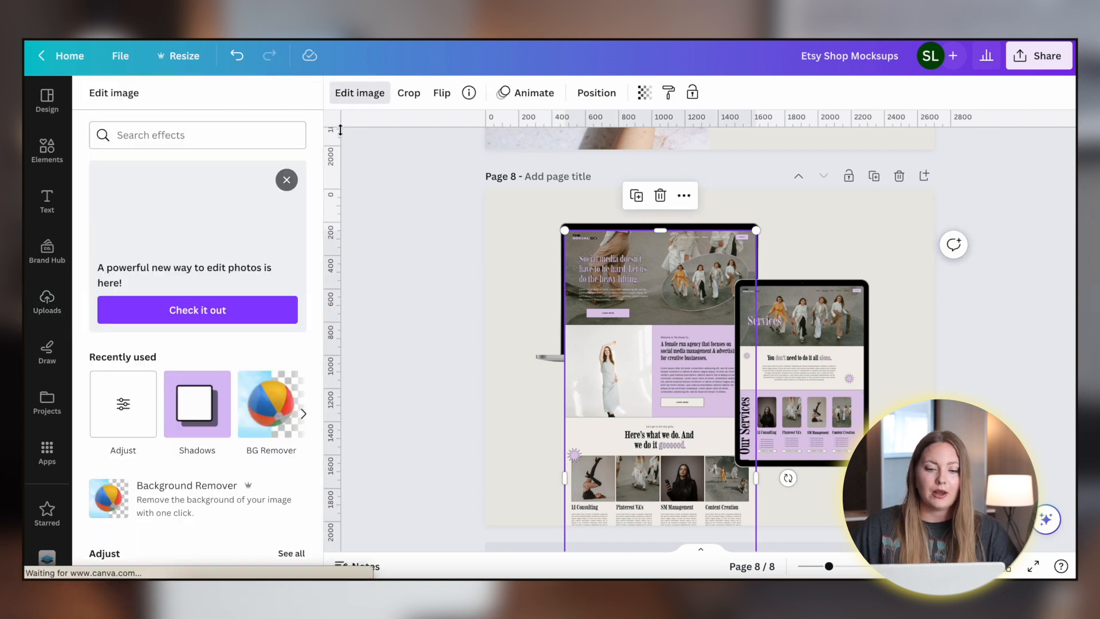
scroll(304, 167, "down", 1)
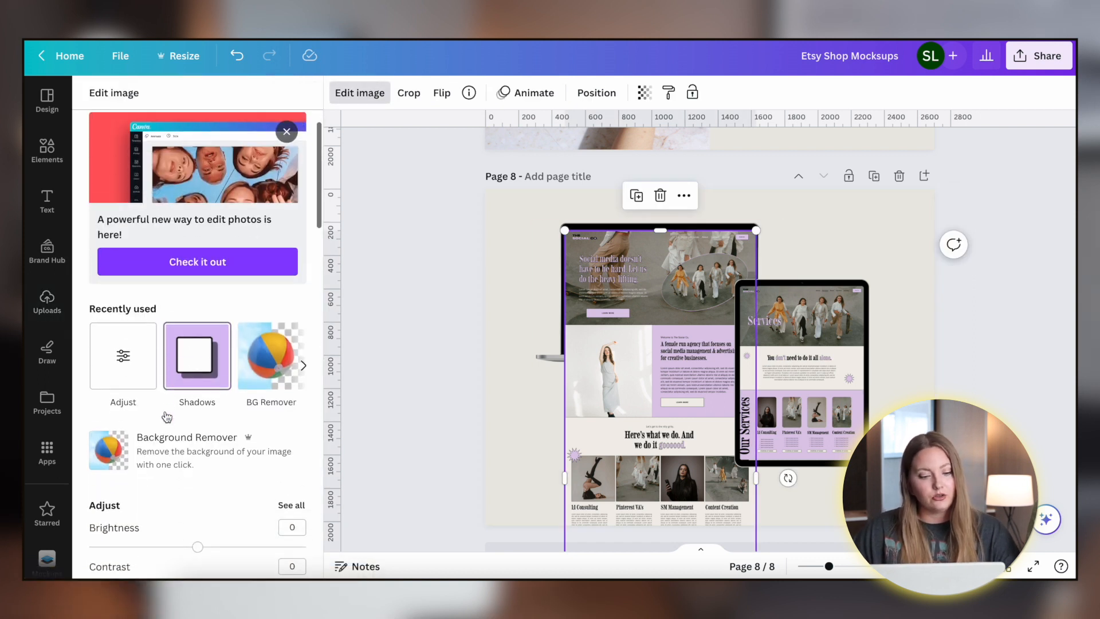
left_click(197, 366)
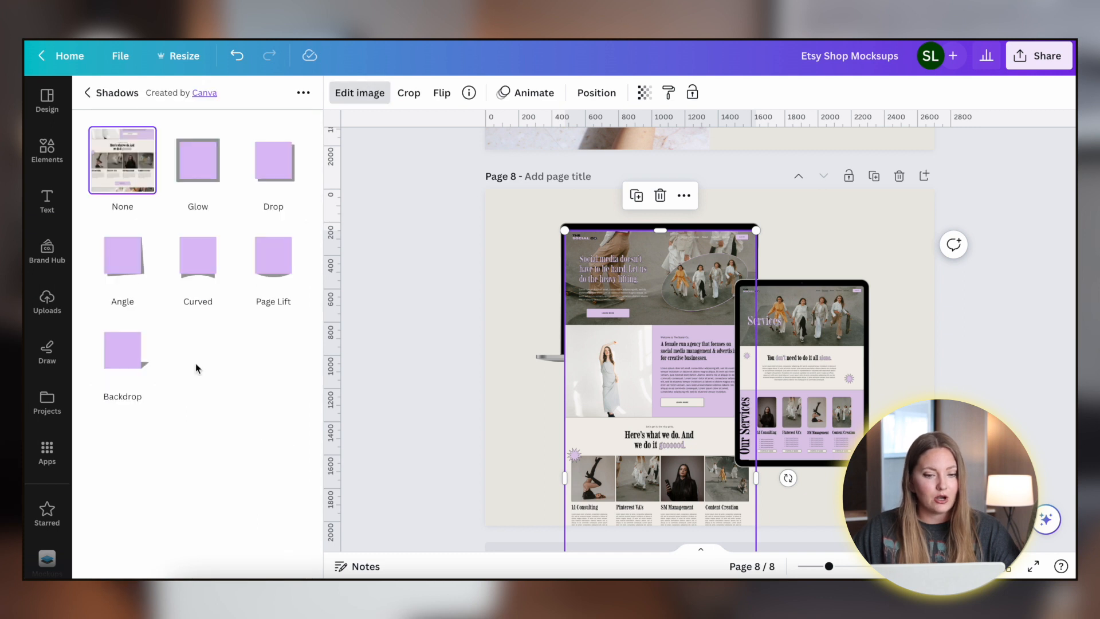
left_click(205, 177)
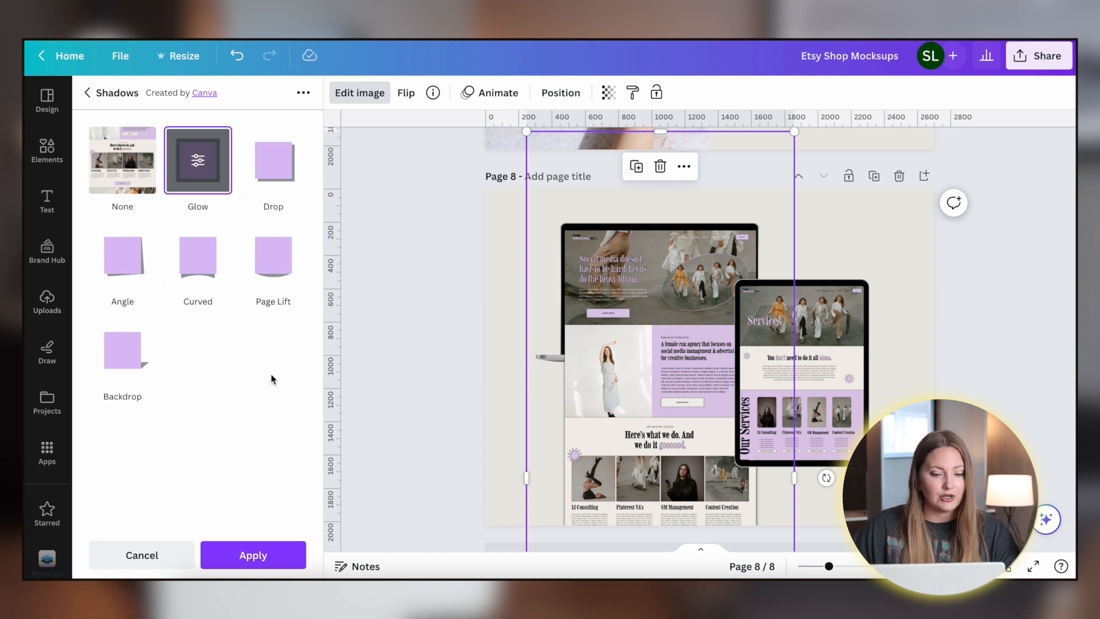
scroll(466, 362, "down", 1)
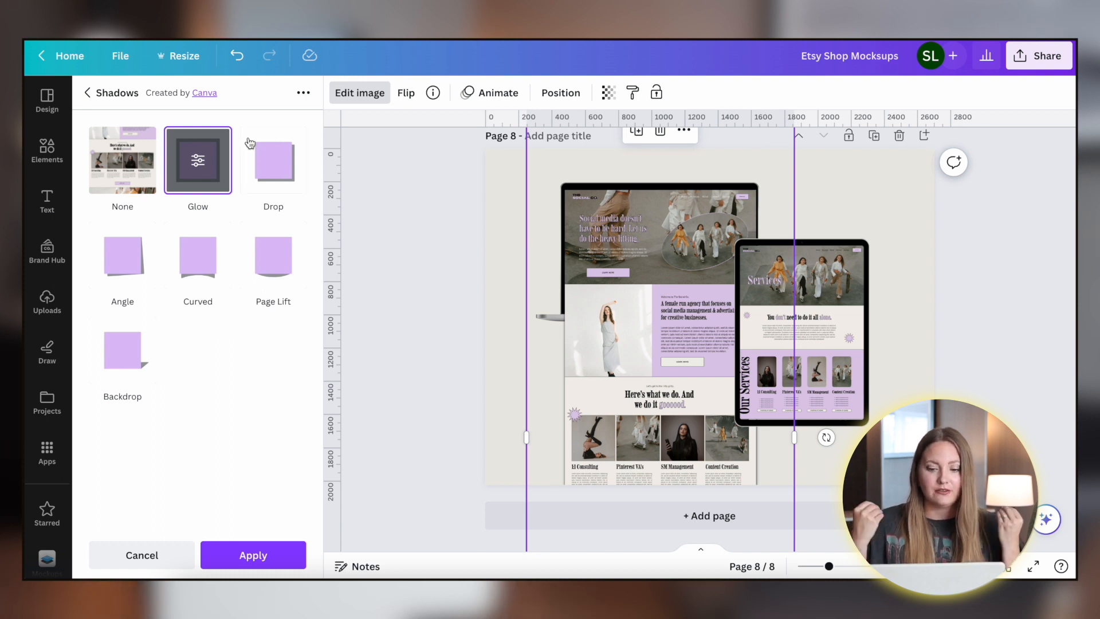
- Adjust the glow shadow to transparency 81, size 7 and a stronger blur
left_click(183, 173)
left_click_drag(198, 198, 266, 200)
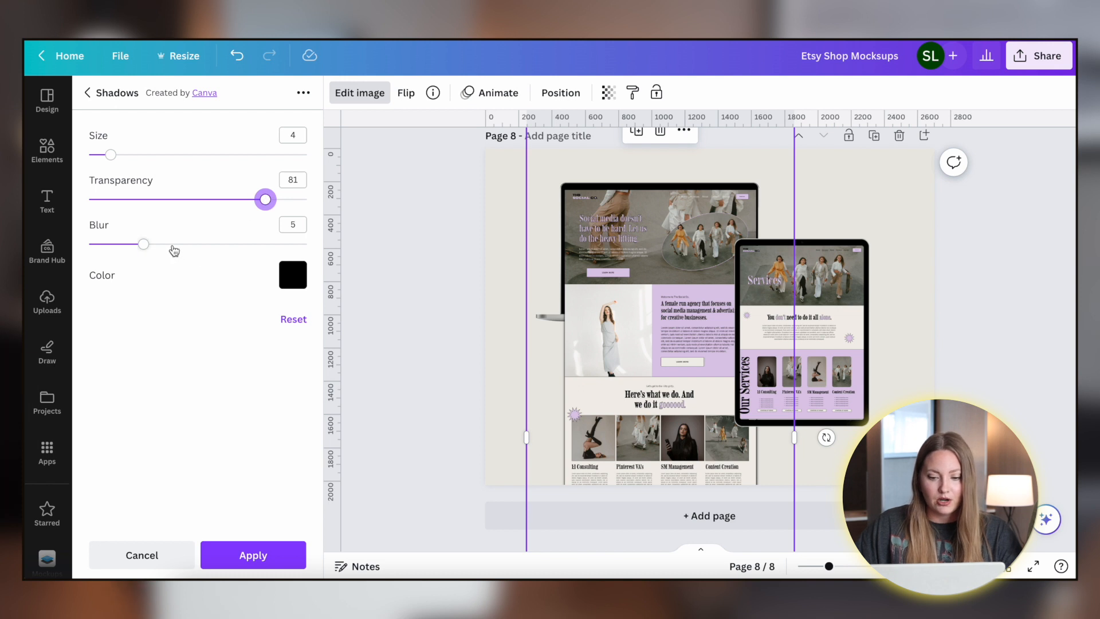
left_click(146, 154)
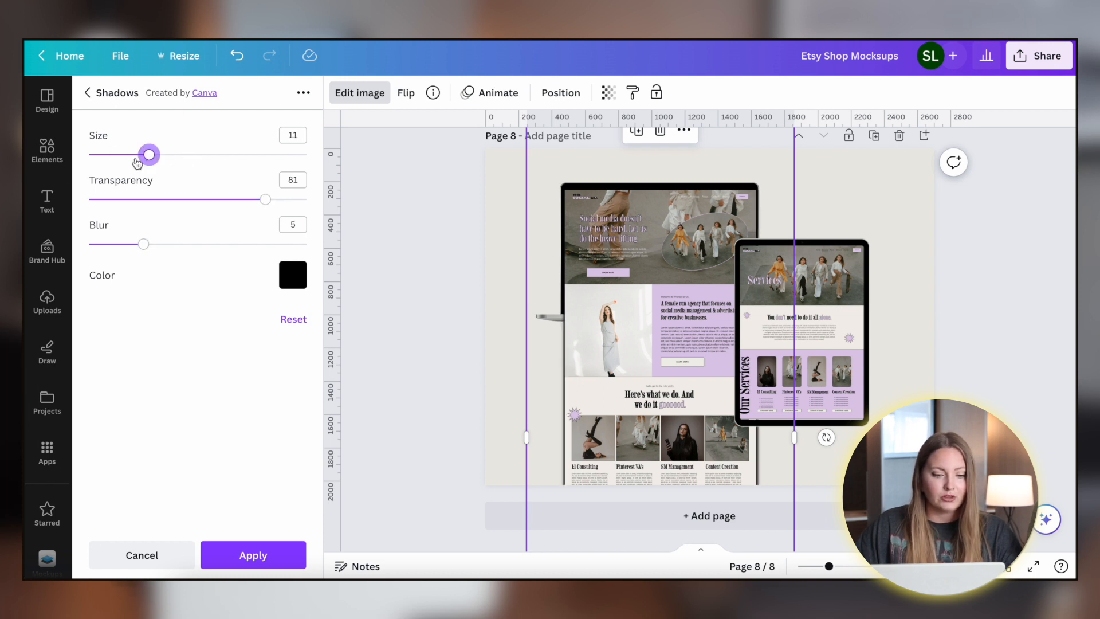
left_click_drag(150, 155, 128, 155)
left_click(198, 244)
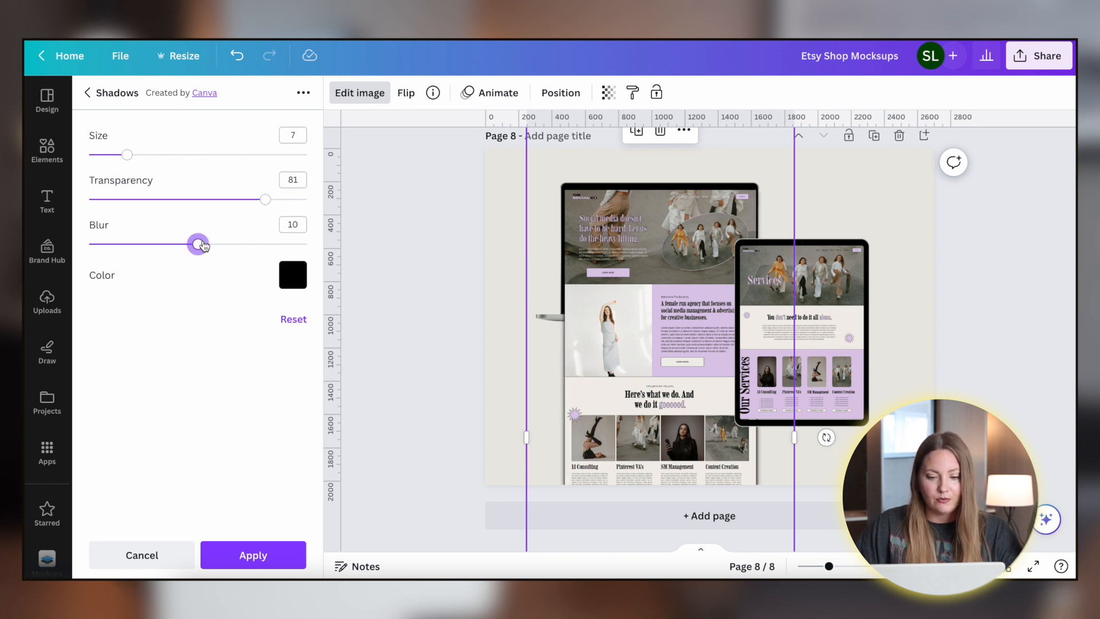
left_click(242, 245)
left_click(410, 311)
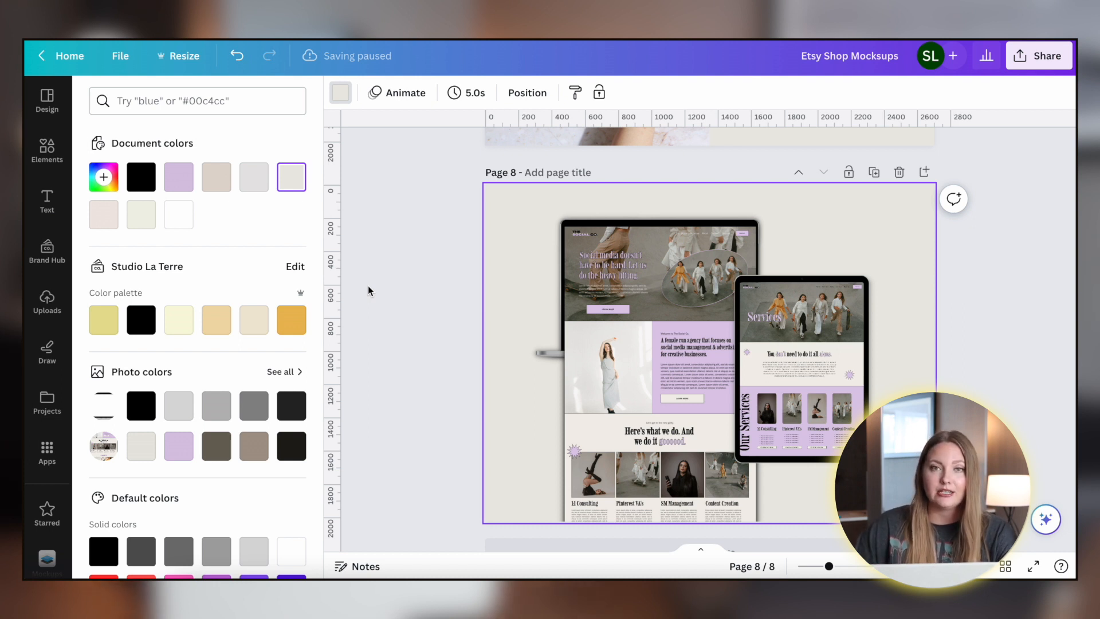
- Set the page background to a pale lavender colour, #E6E1E8
scroll(369, 290, "down", 1)
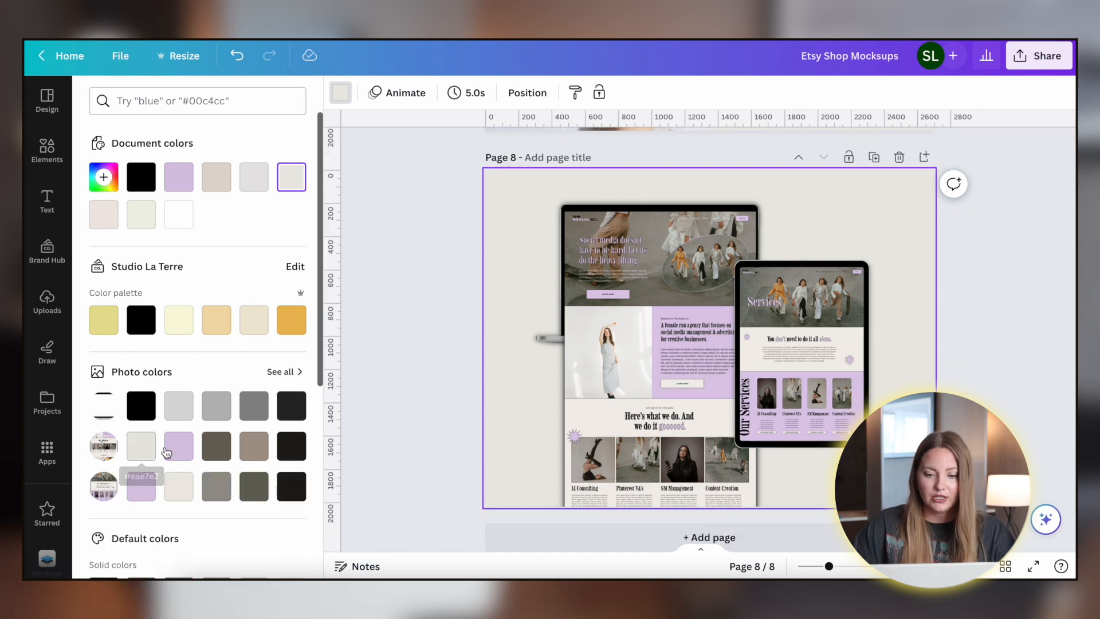
left_click(178, 445)
left_click(104, 188)
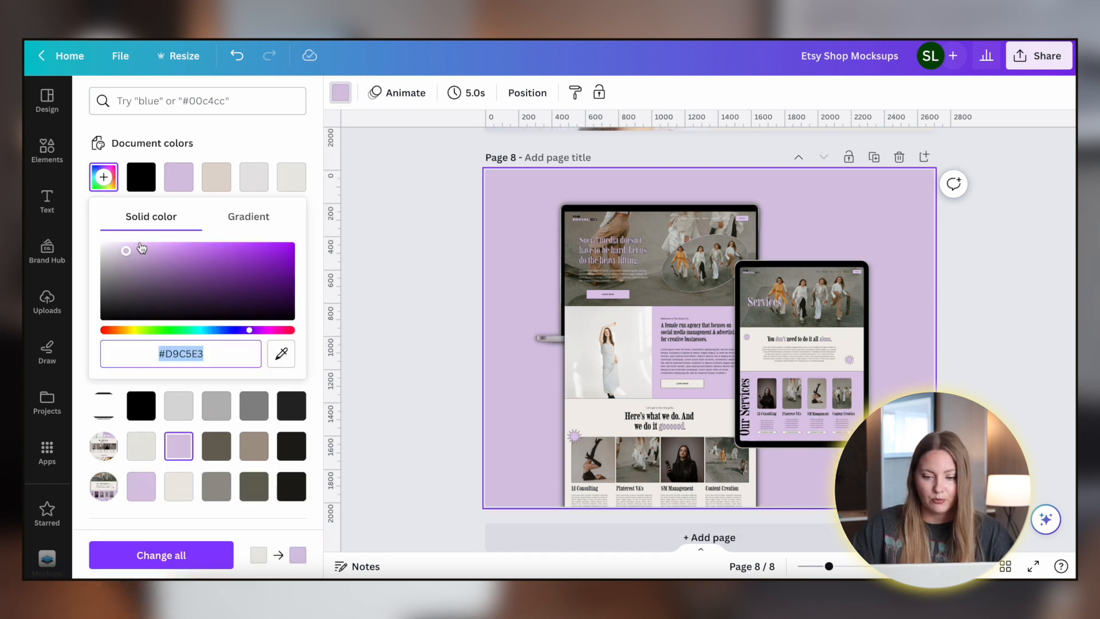
left_click_drag(119, 256, 110, 249)
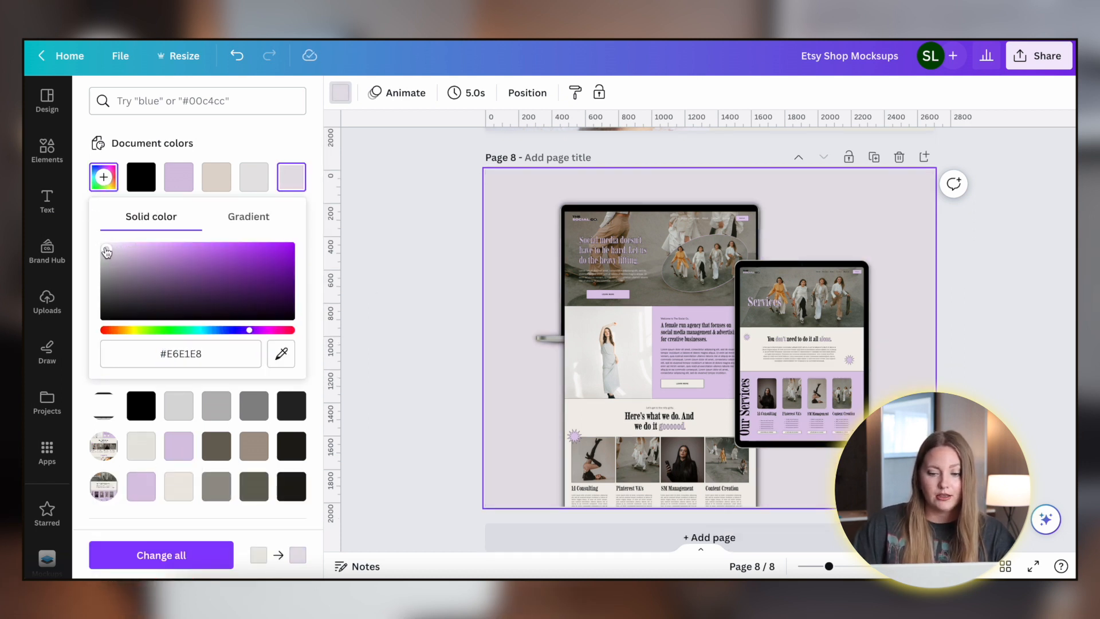
left_click(436, 259)
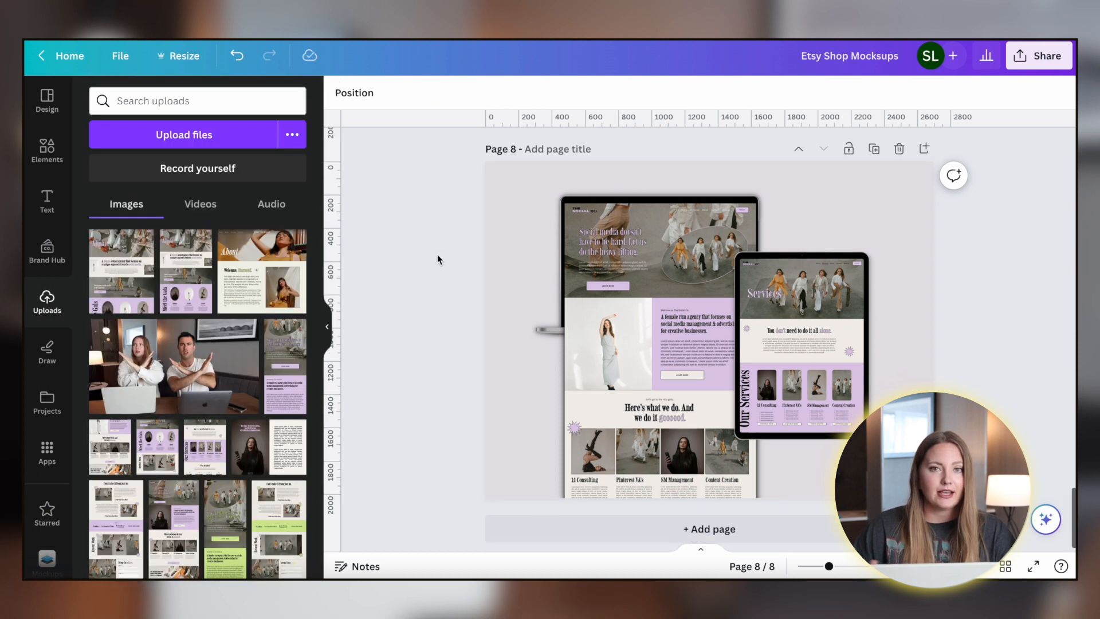
- Copy a Squarespace logo image from Google Images results for squarespace logo
scroll(437, 254, "up", 1)
scroll(438, 259, "down", 1)
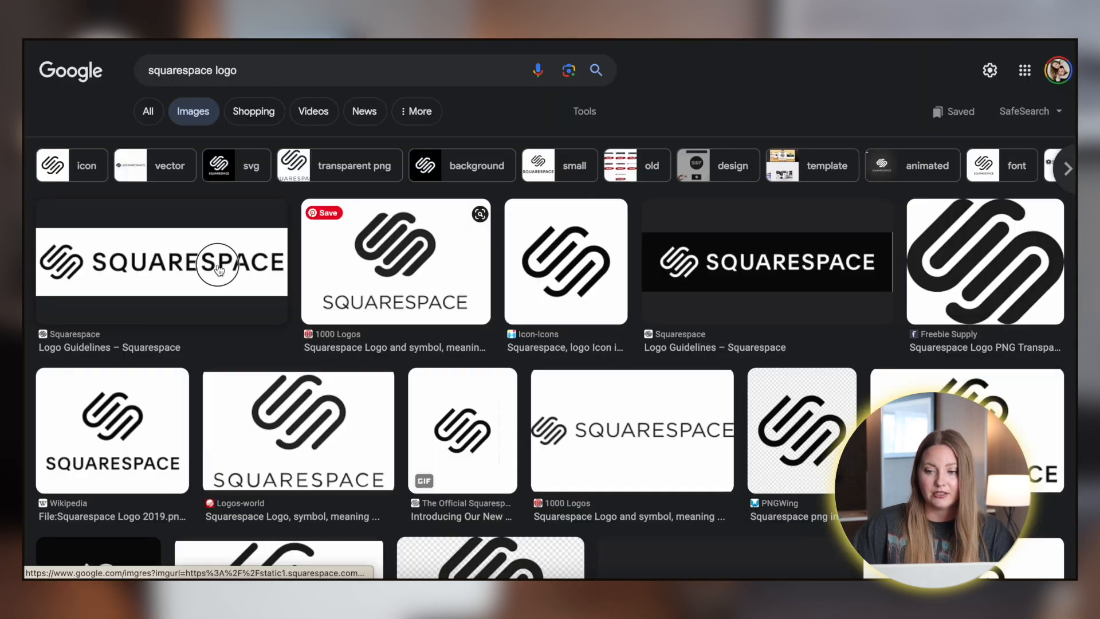
left_click(809, 213)
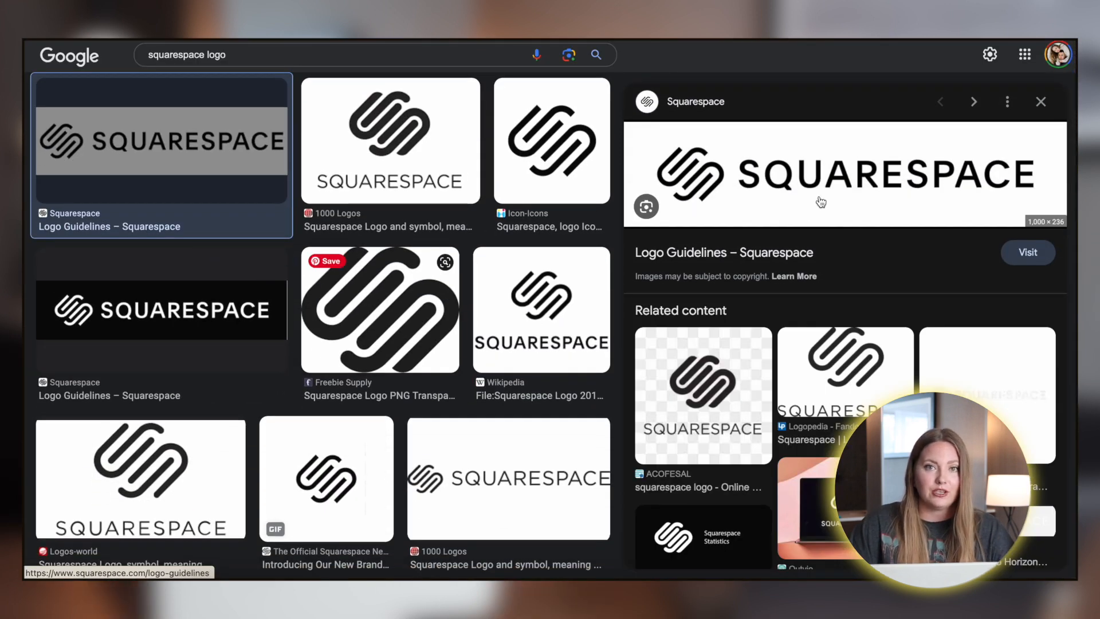
left_click(531, 471)
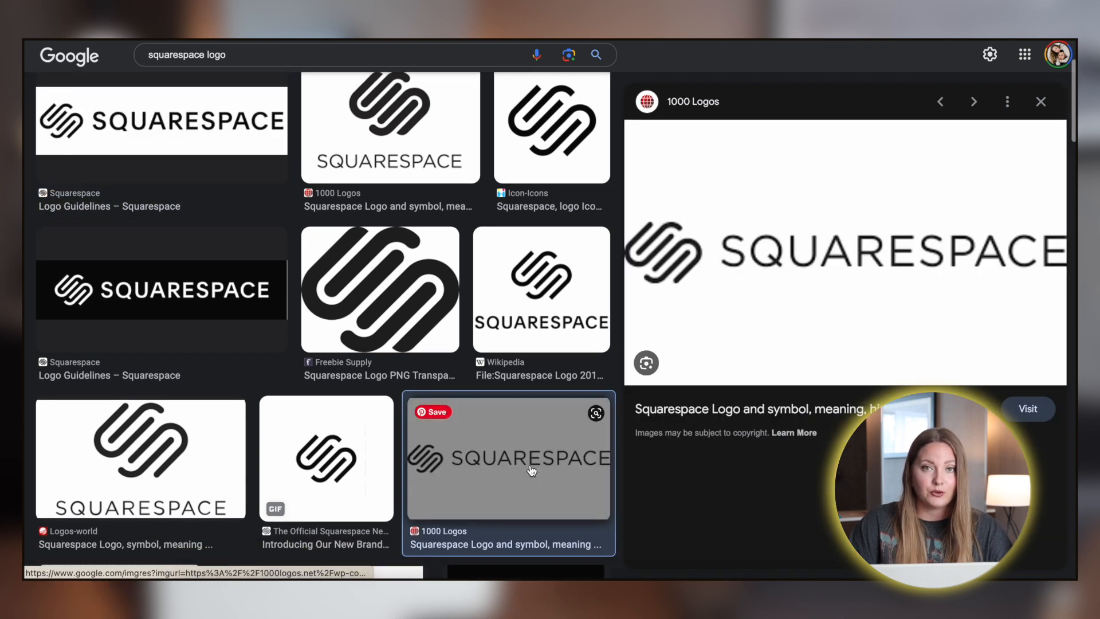
right_click(737, 217)
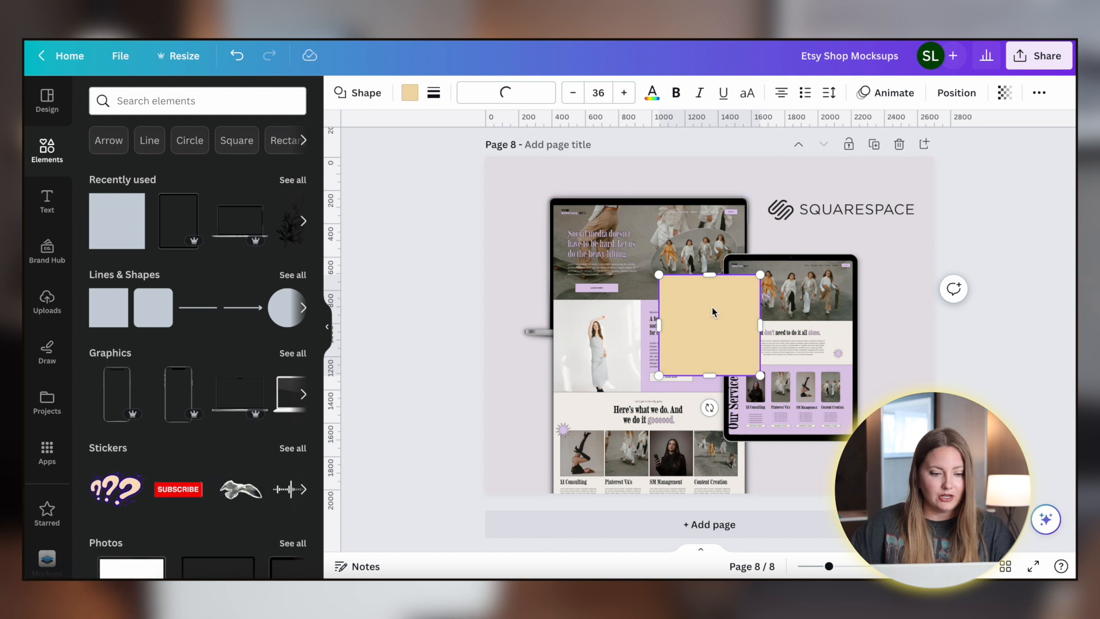
- Move the beige rectangle behind the Squarespace logo and resize it into a wide banner about 608 by 276
left_click_drag(704, 329, 800, 247)
left_click_drag(805, 291, 805, 237)
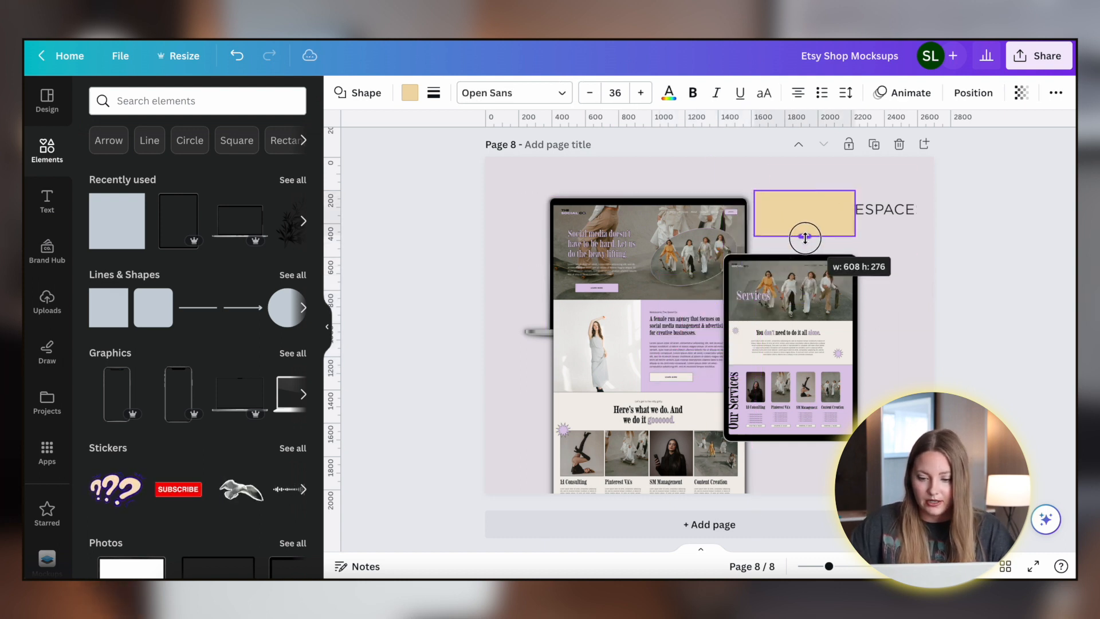
left_click_drag(855, 212, 946, 210)
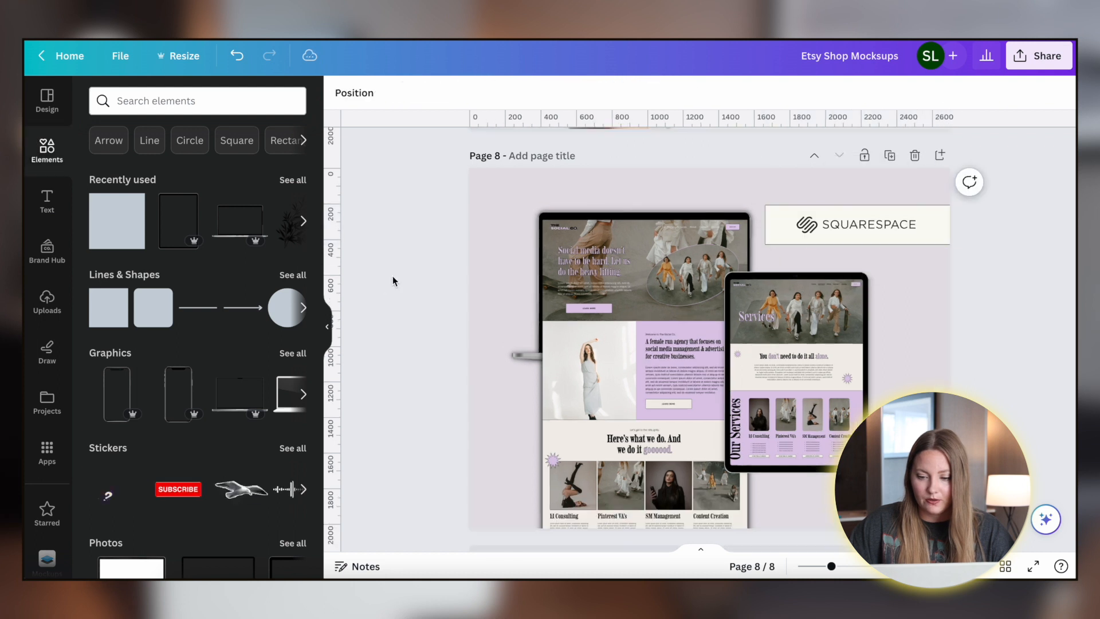
scroll(393, 281, "down", 1)
scroll(393, 281, "down", 1)
left_click(862, 198)
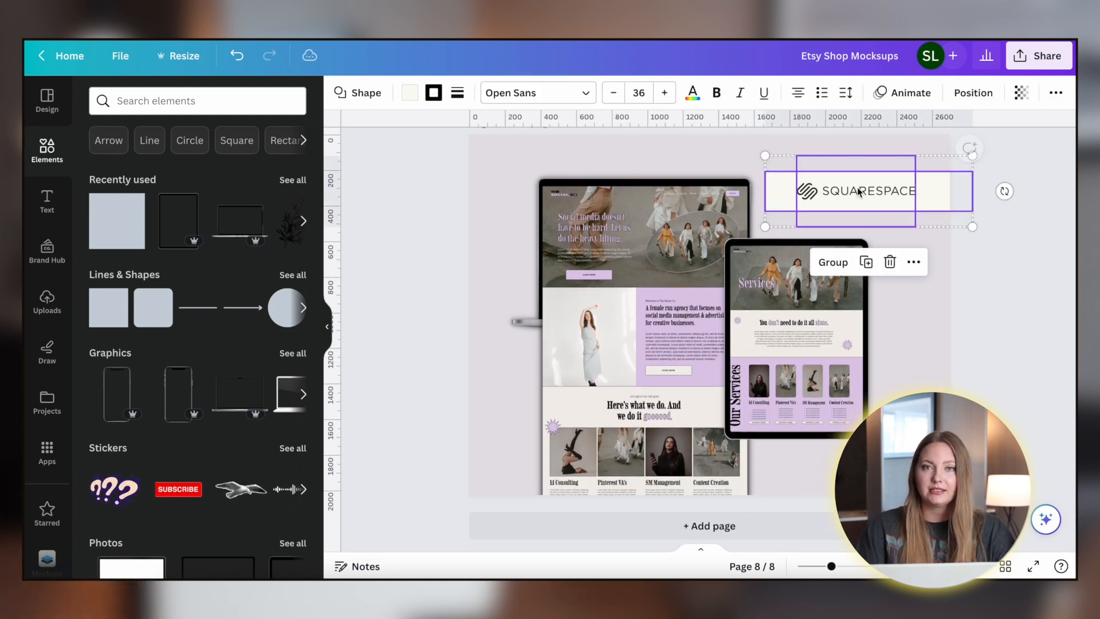
left_click(1018, 278)
- Review the finished Squarespace mockup page and the What's Included page above it
scroll(1017, 277, "down", 1)
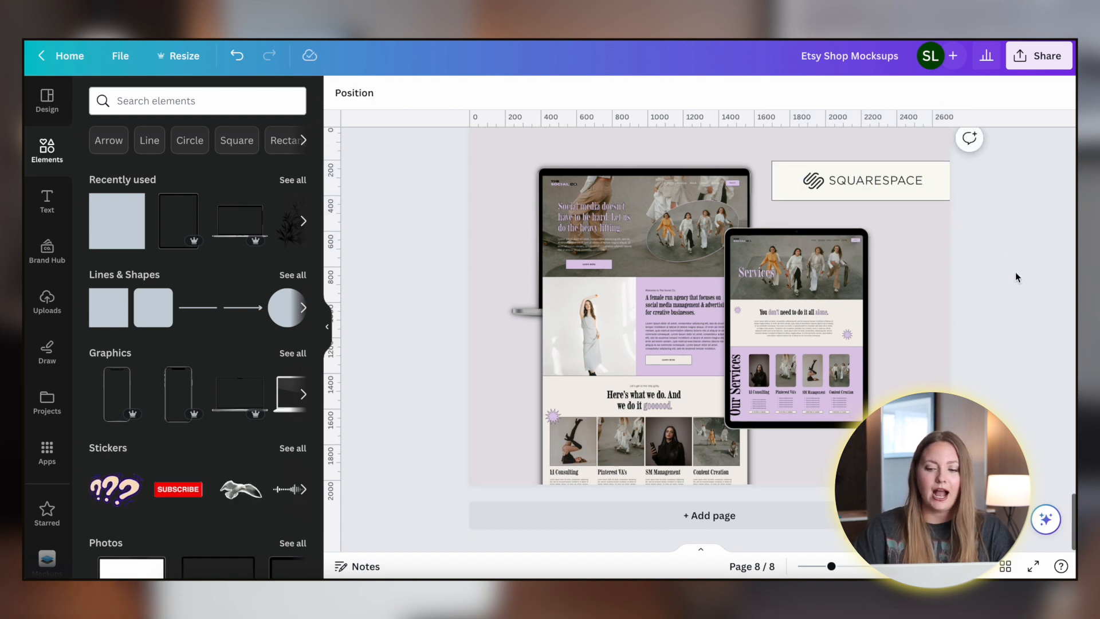
scroll(1017, 278, "up", 2)
left_click(862, 224)
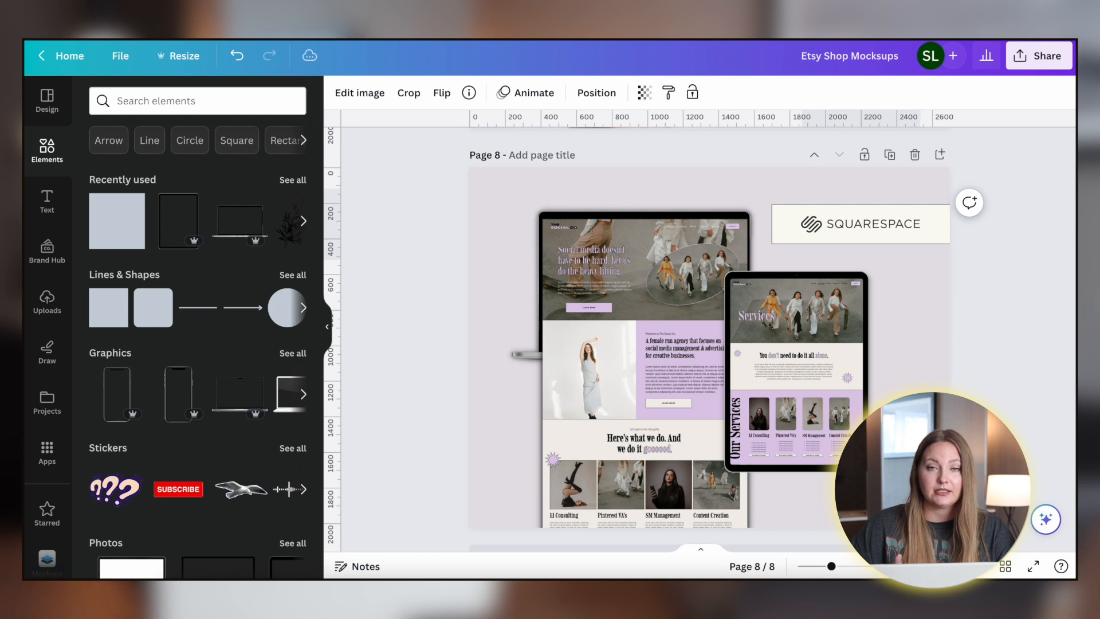
left_click(1009, 314)
scroll(1006, 309, "up", 2)
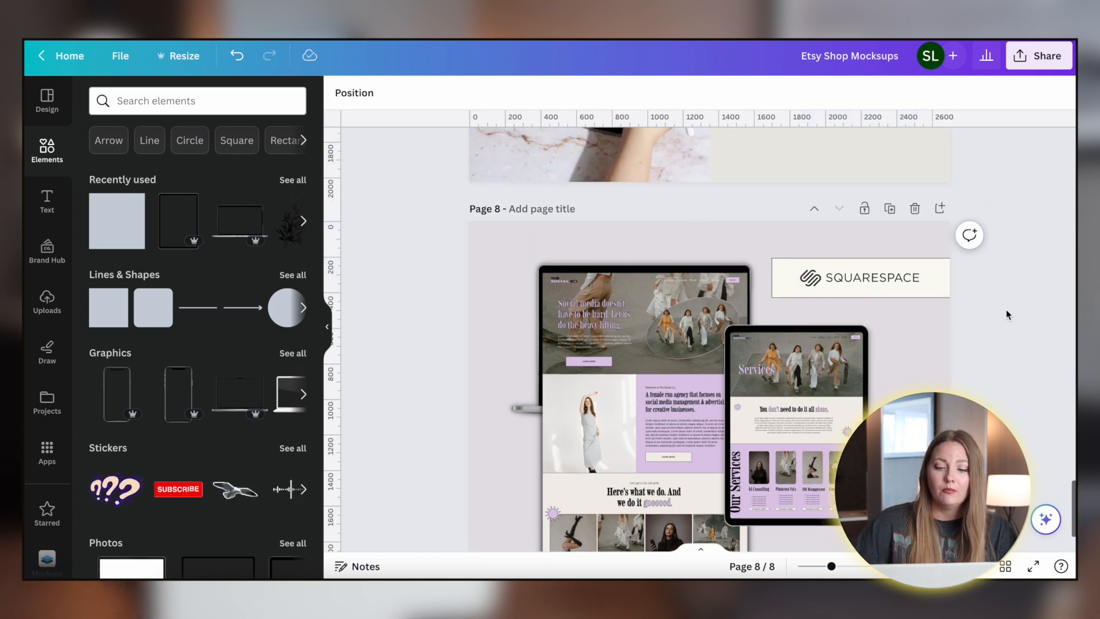
scroll(1005, 310, "down", 3)
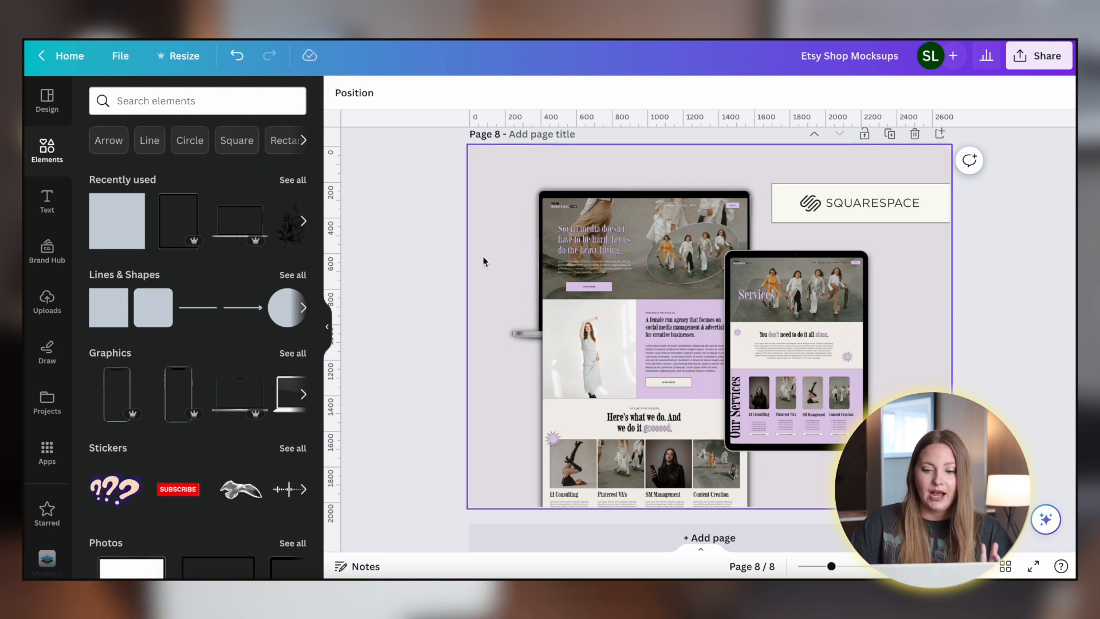
scroll(420, 281, "up", 6)
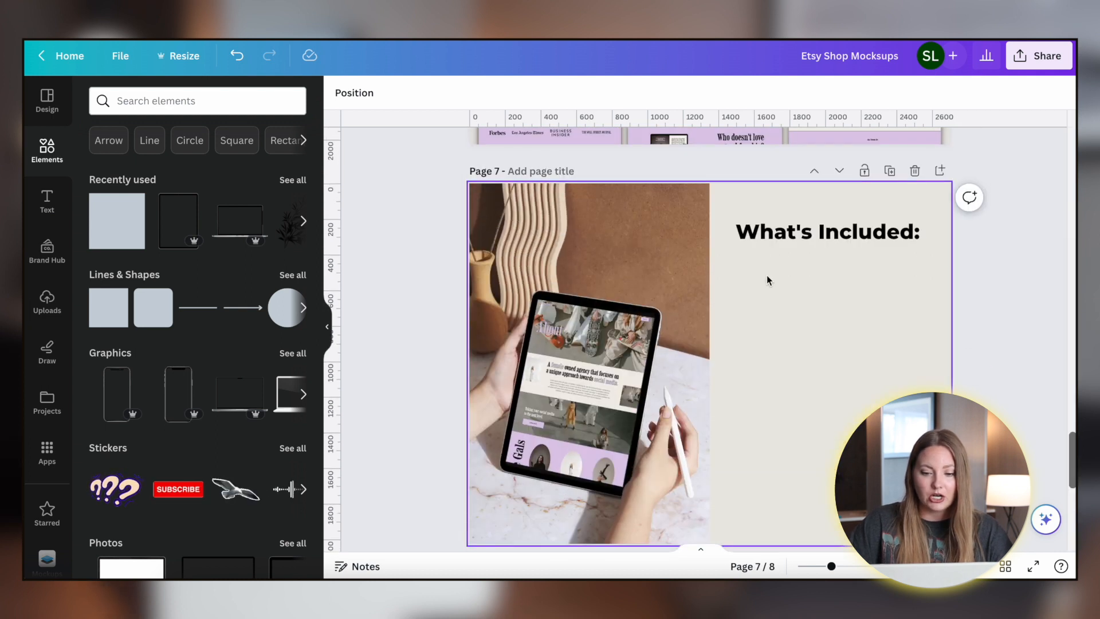
scroll(777, 323, "down", 2)
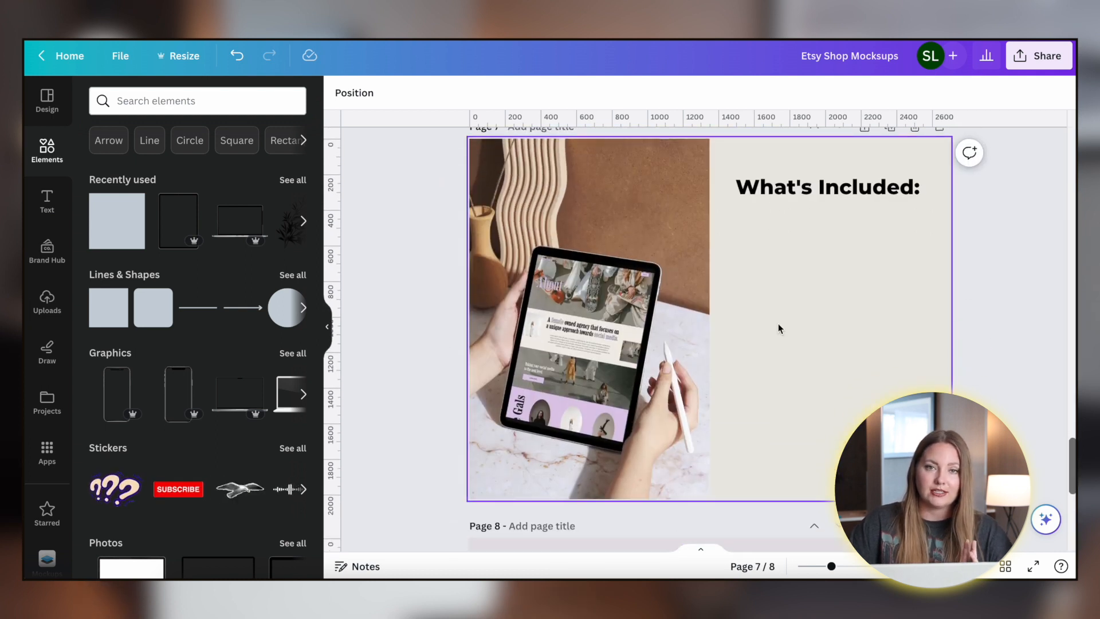
- Edit the What's Included heading on page 7
left_click(818, 195)
left_click_drag(818, 195, 816, 198)
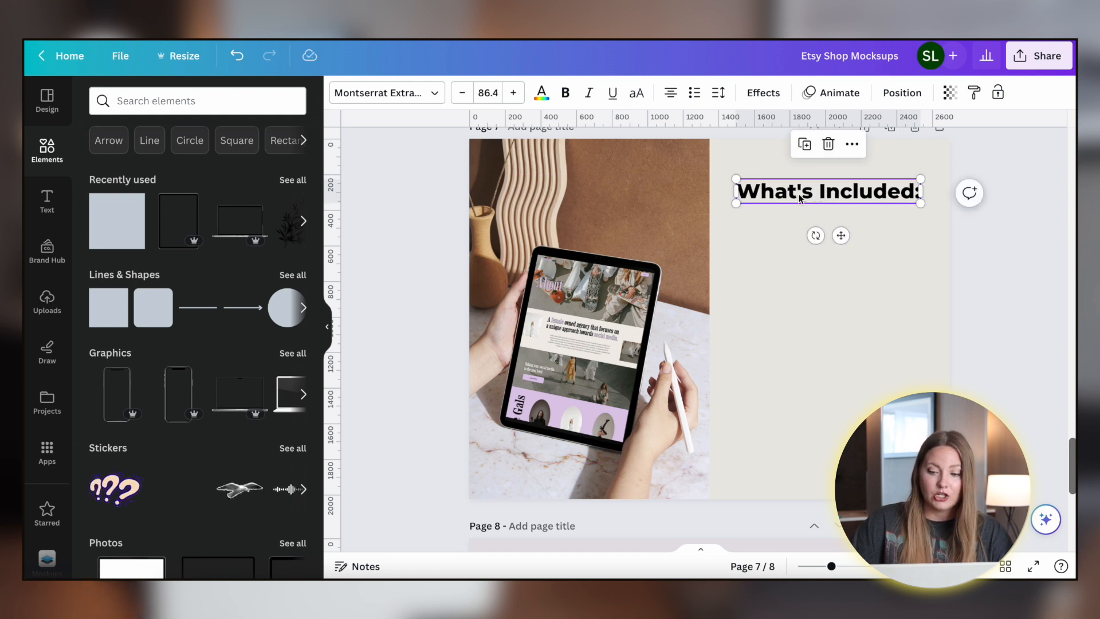
left_click(848, 277)
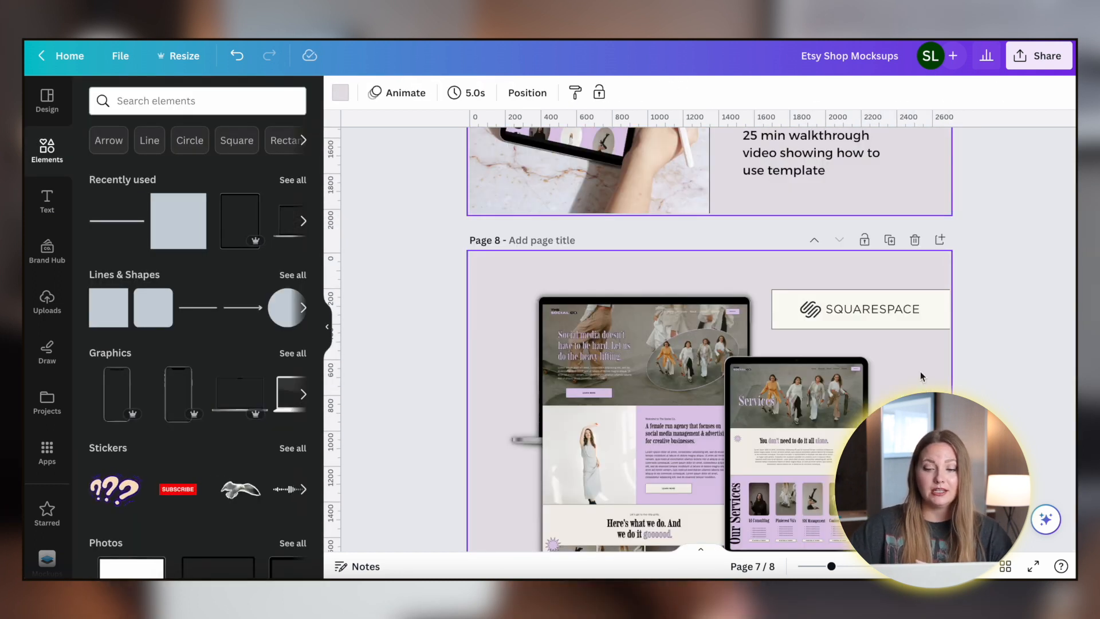
- Duplicate page 7 and delete all elements on the copy to leave a blank page
scroll(920, 371, "up", 2)
scroll(920, 371, "up", 3)
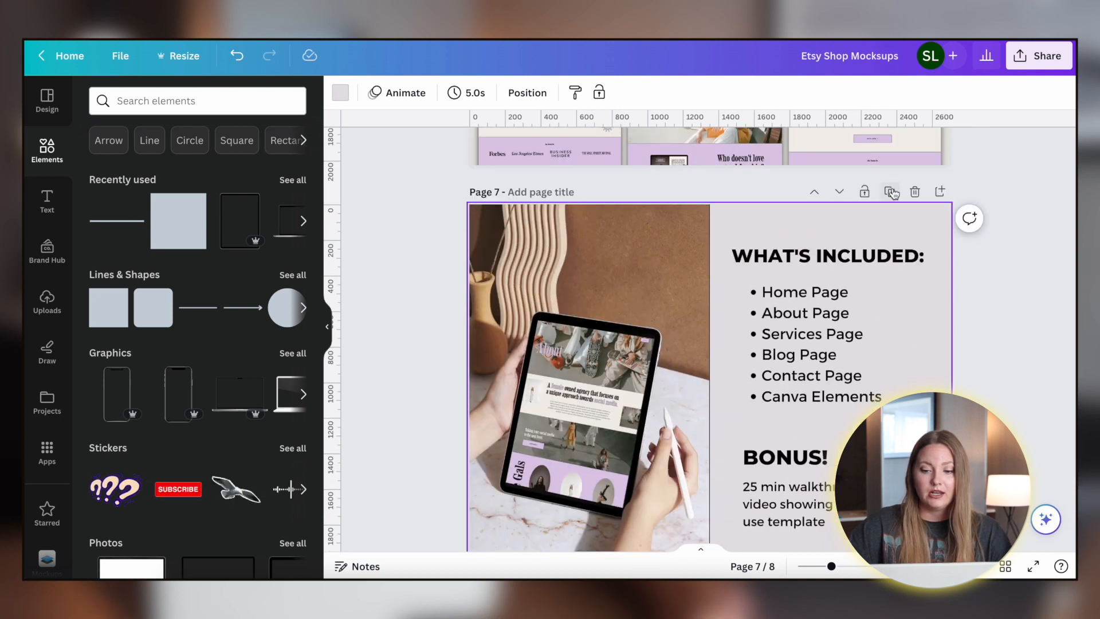
left_click(891, 192)
scroll(886, 362, "down", 2)
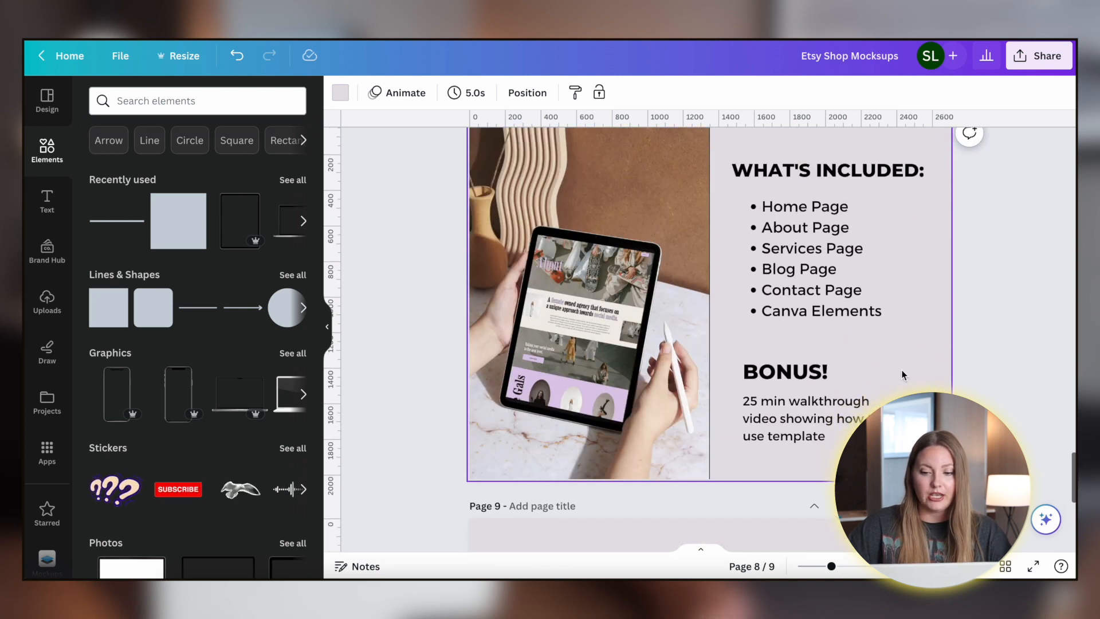
scroll(886, 361, "up", 1)
left_click_drag(418, 218, 978, 512)
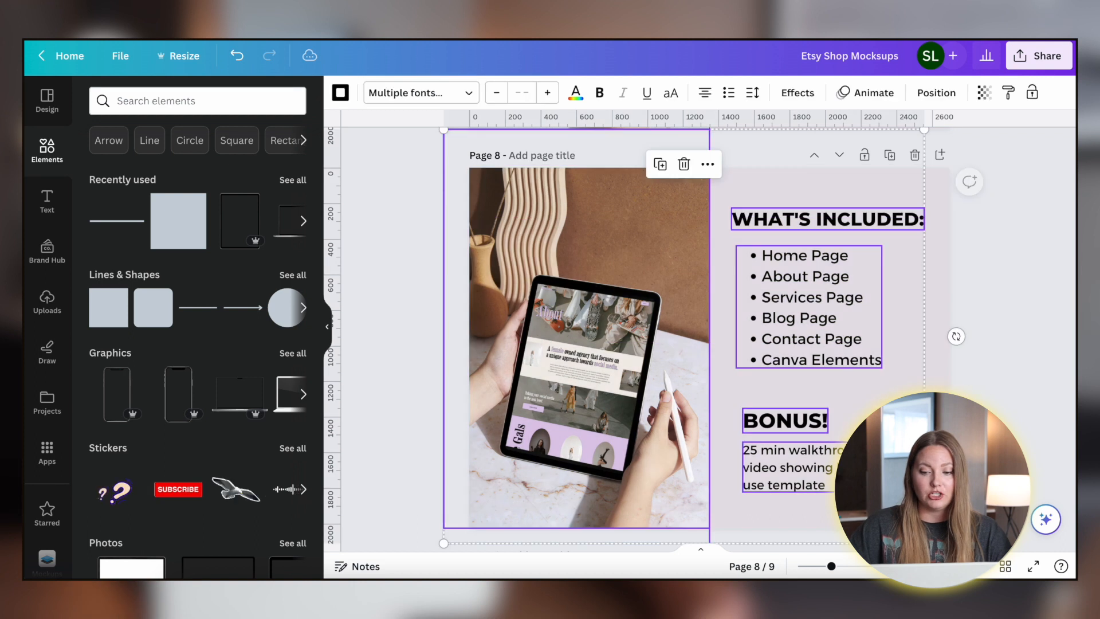
key("Delete")
left_click(660, 377)
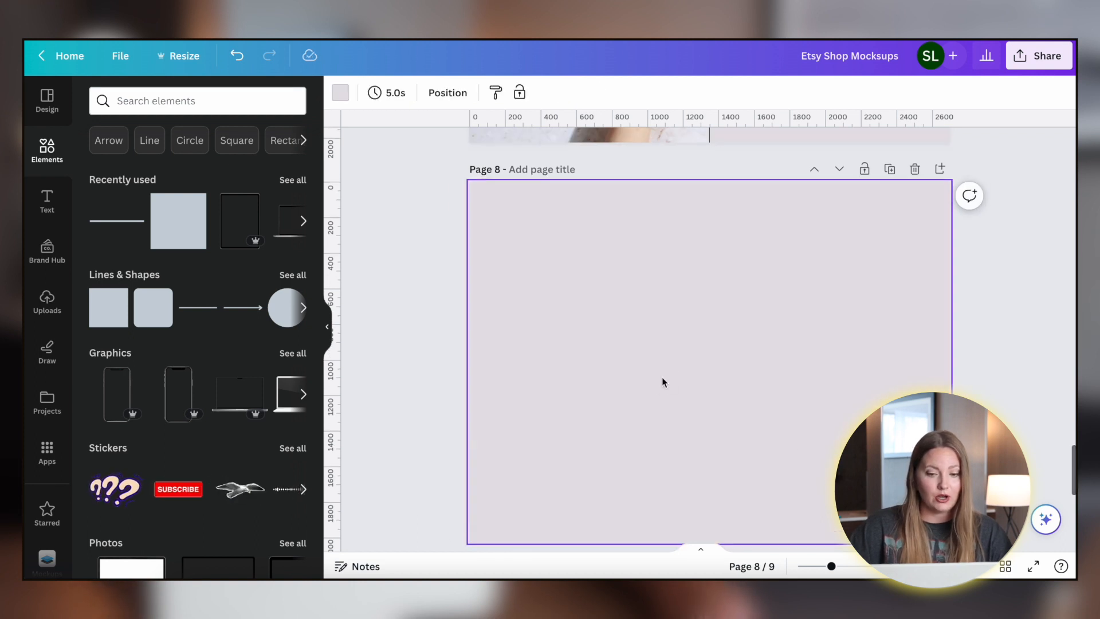
- Lay out three website page screenshots on the blank page and add the heading FULLY CUSTOMIZABLE!
scroll(663, 379, "down", 1)
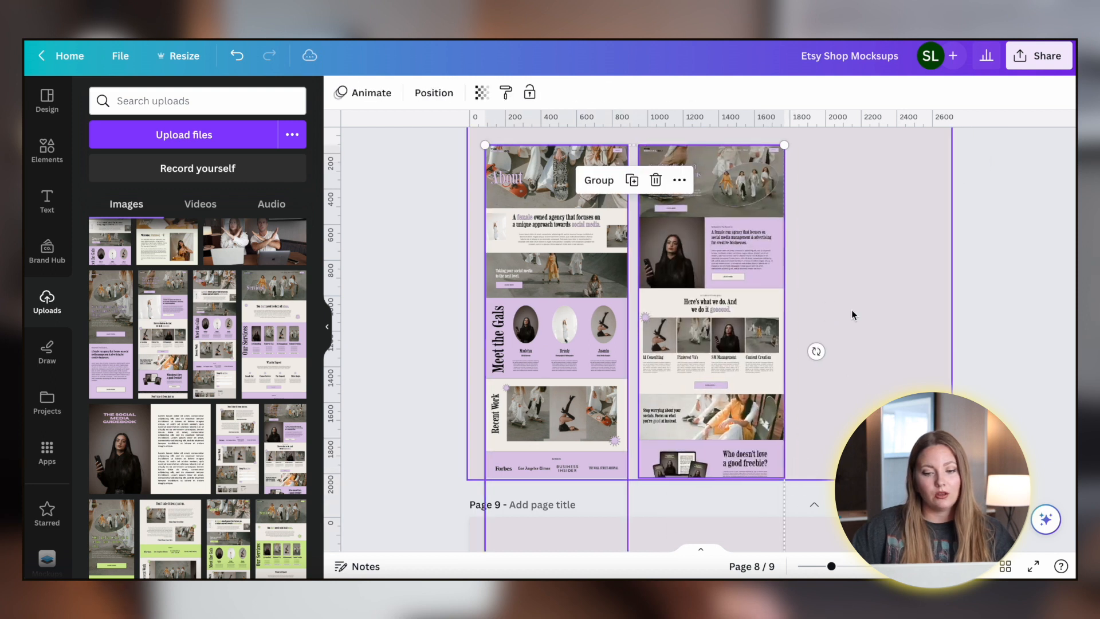
scroll(211, 444, "down", 2)
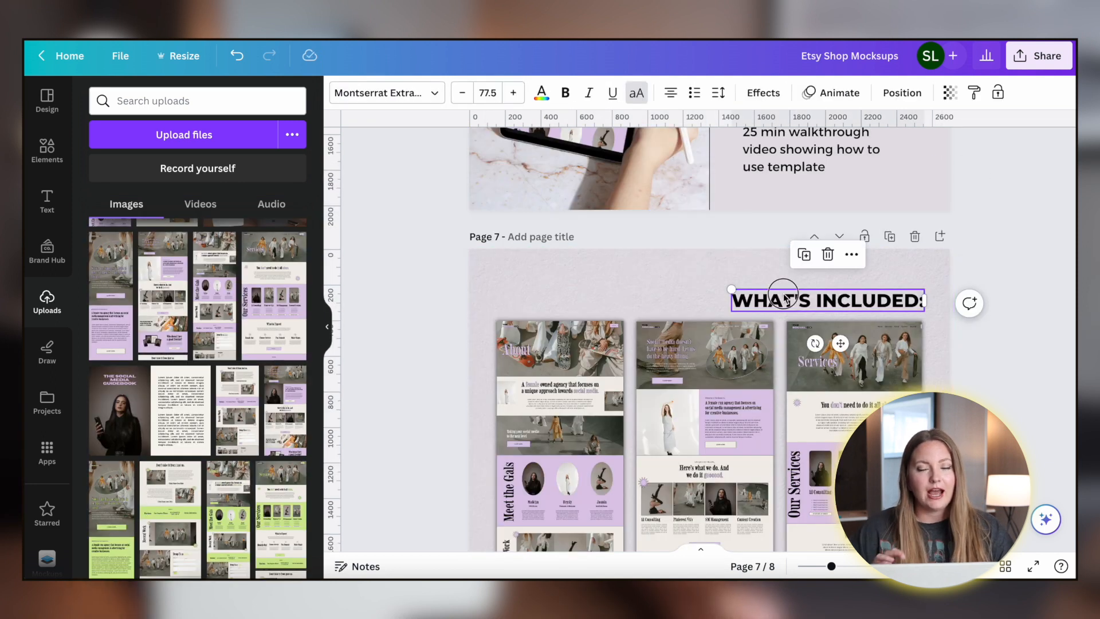
left_click_drag(785, 298, 663, 279)
double_click(662, 279)
type("FULLY CUSTOMIZABLE!")
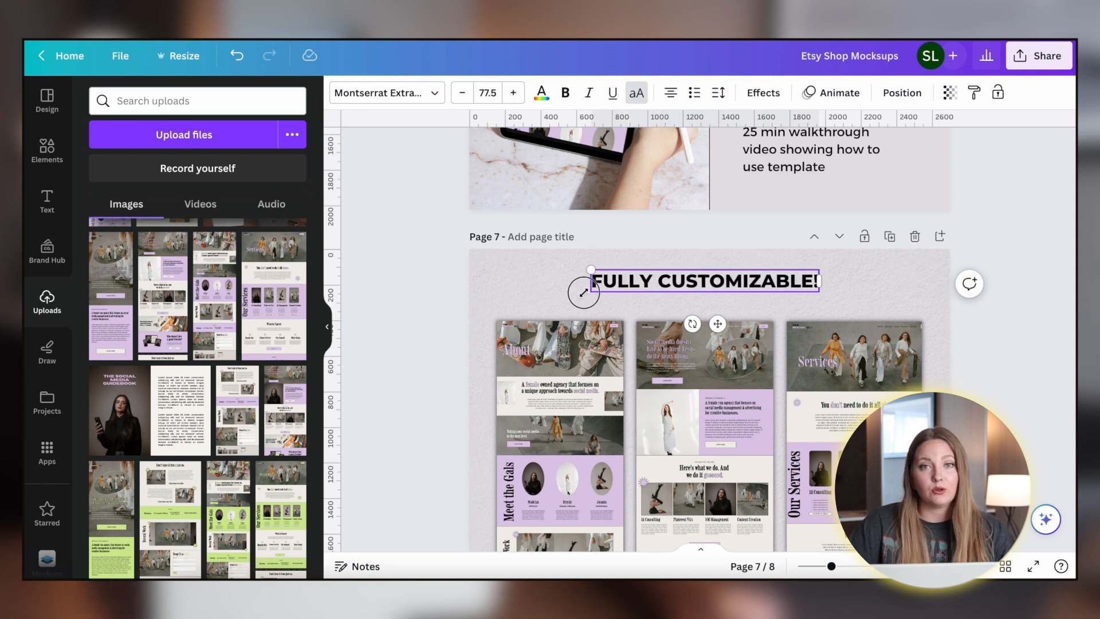
- Add text "Change colors, fonts, images and layout! Squarespace makes it super easy to fully customize your template to fit your brand!" under the heading, widening its box
left_click(533, 290)
scroll(515, 298, "down", 1)
left_click_drag(426, 332, 831, 365)
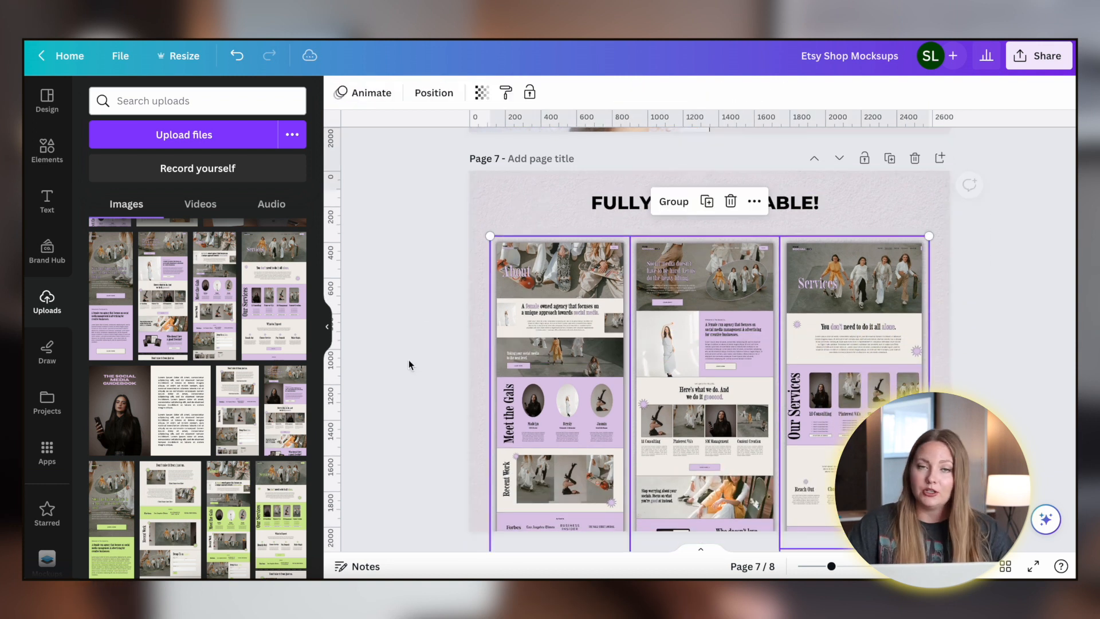
type("Change colors, fonts, images and layout! Squarespace makes it super easy to fully customize your template to fit your brand!")
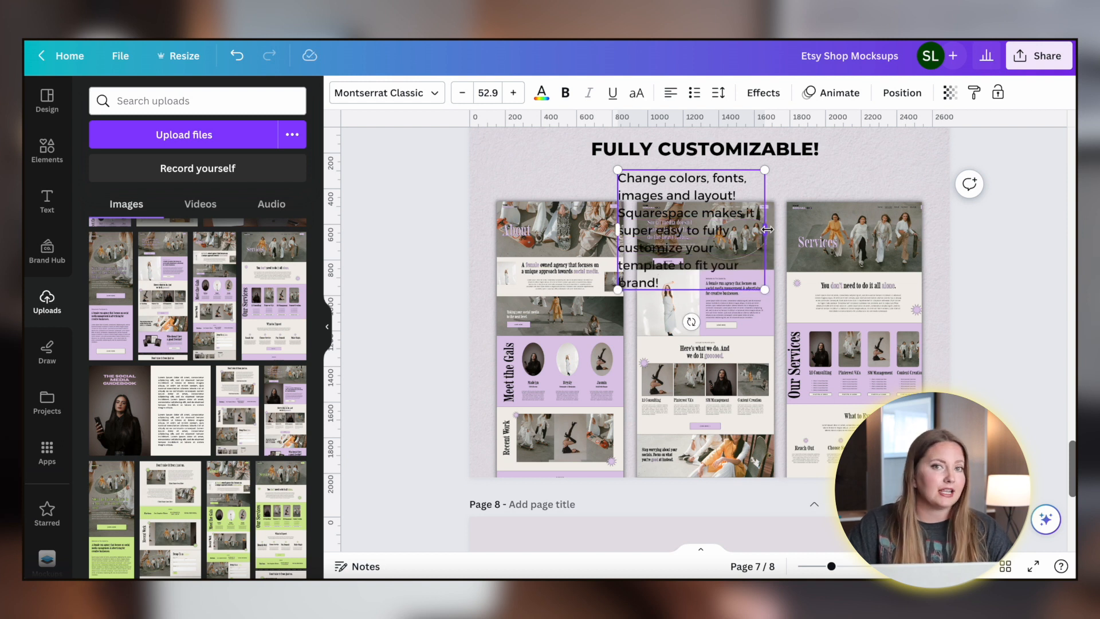
left_click_drag(764, 227, 888, 180)
left_click_drag(710, 182, 668, 172)
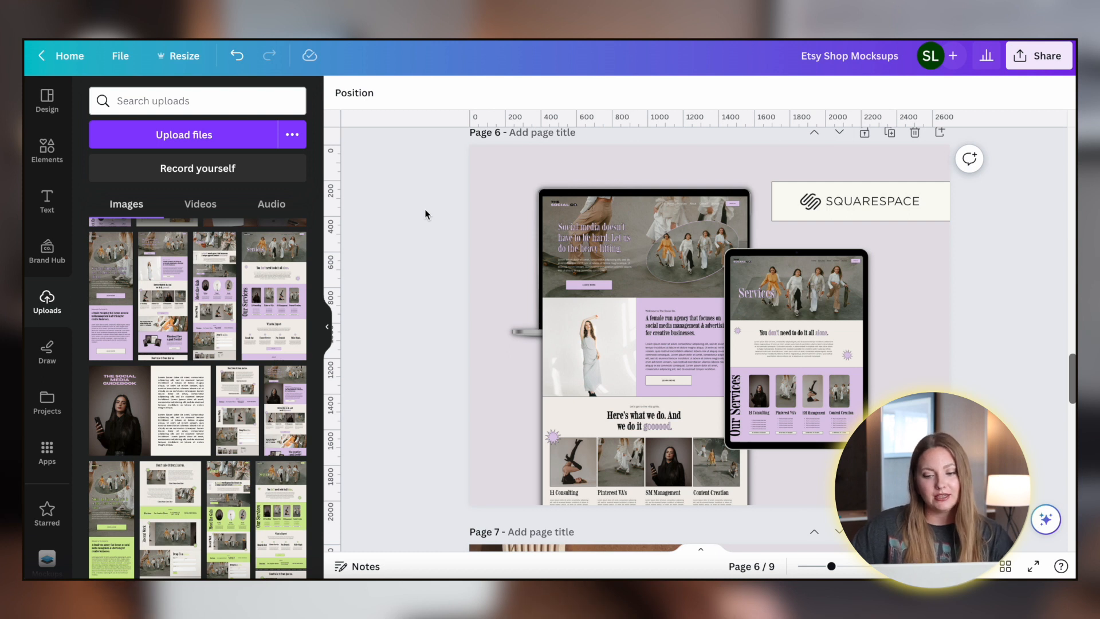
- Scroll through the mockup pages to review them
scroll(448, 275, "down", 1)
scroll(448, 275, "up", 1)
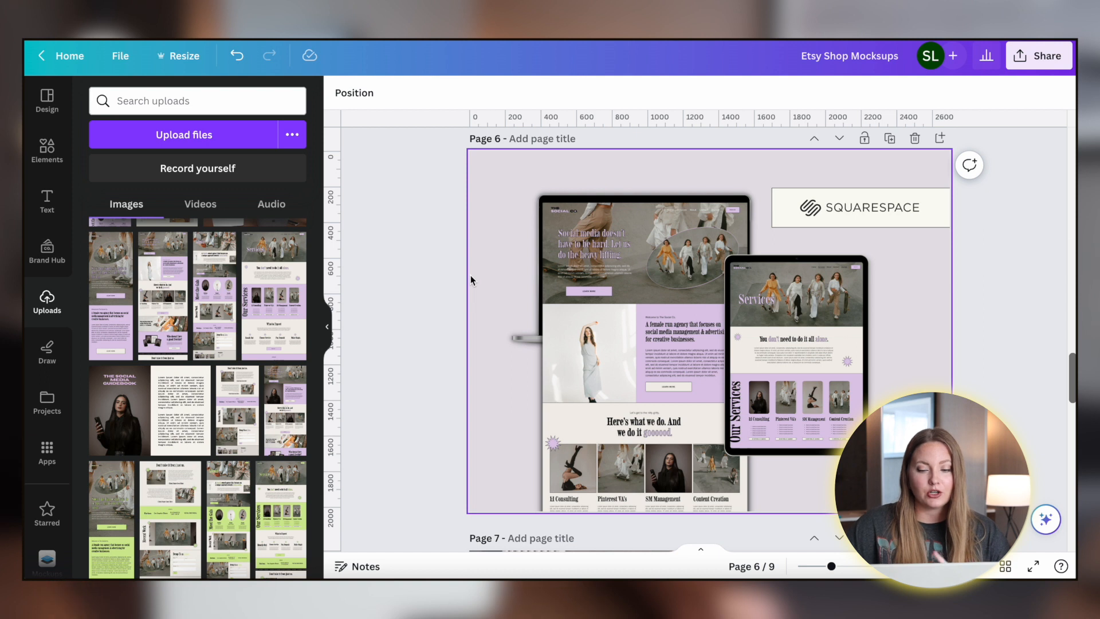
scroll(381, 293, "down", 2)
scroll(381, 293, "up", 1)
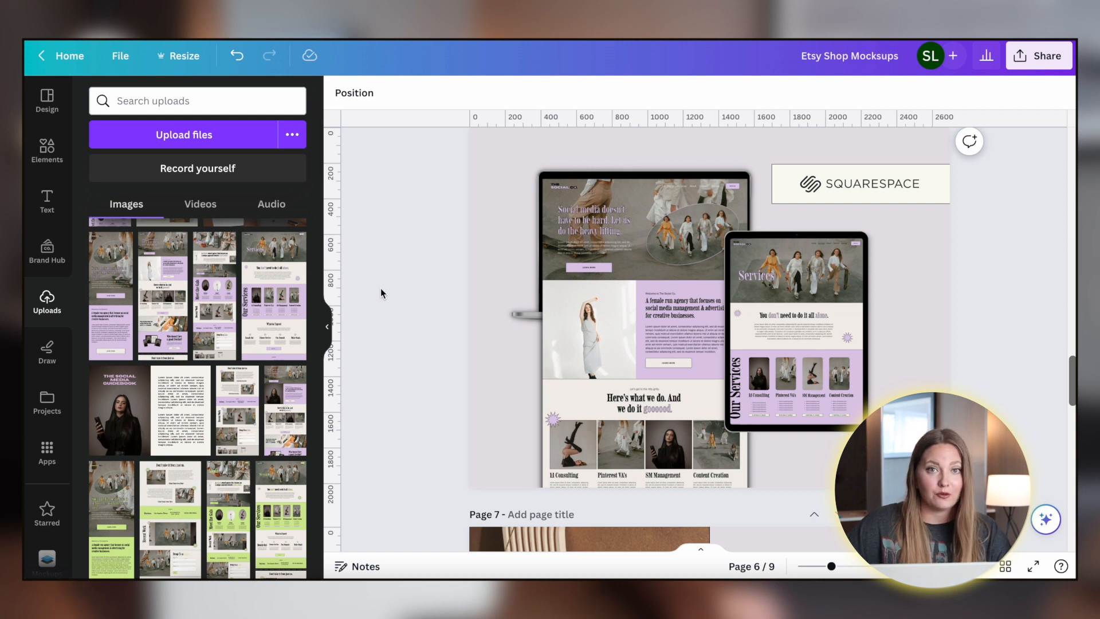
scroll(381, 293, "up", 1)
scroll(381, 285, "down", 1)
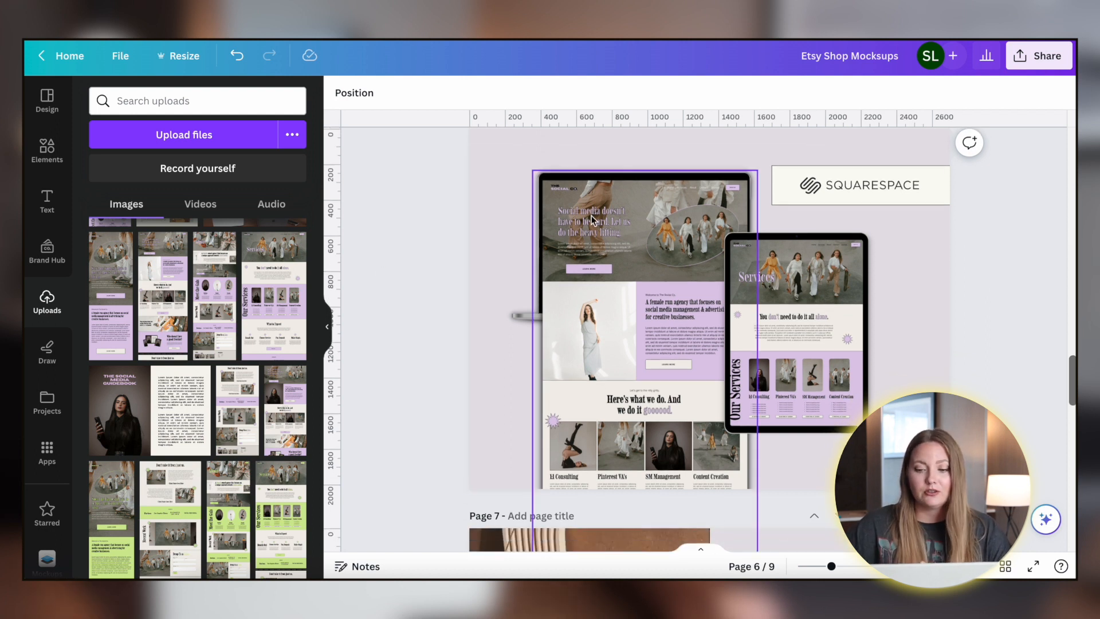
scroll(441, 204, "up", 1)
scroll(441, 204, "down", 1)
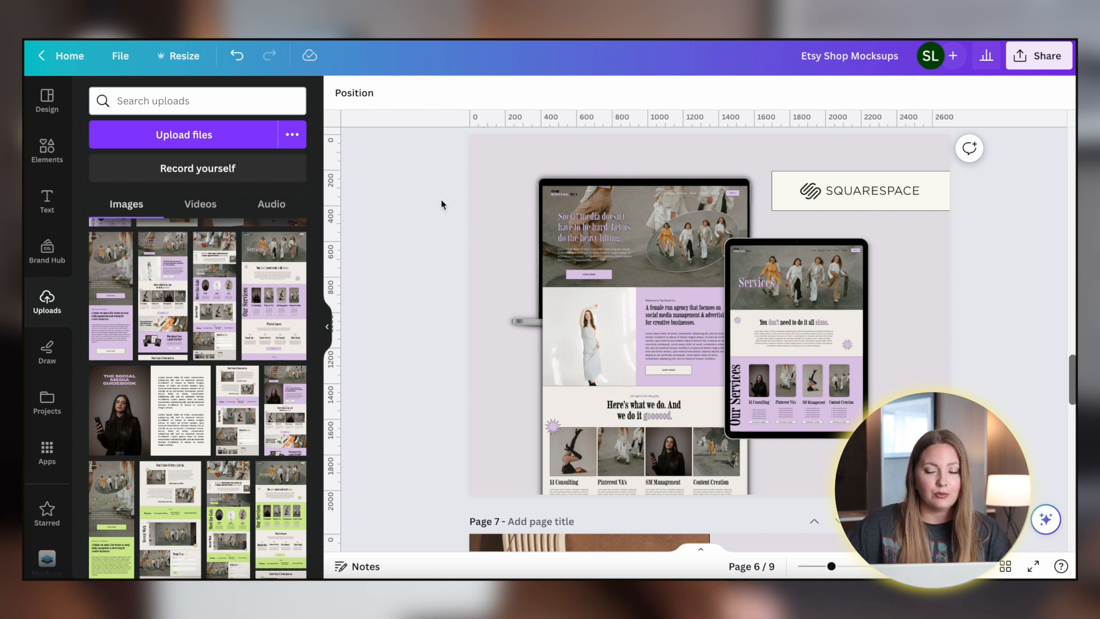
scroll(441, 204, "down", 3)
scroll(441, 204, "up", 4)
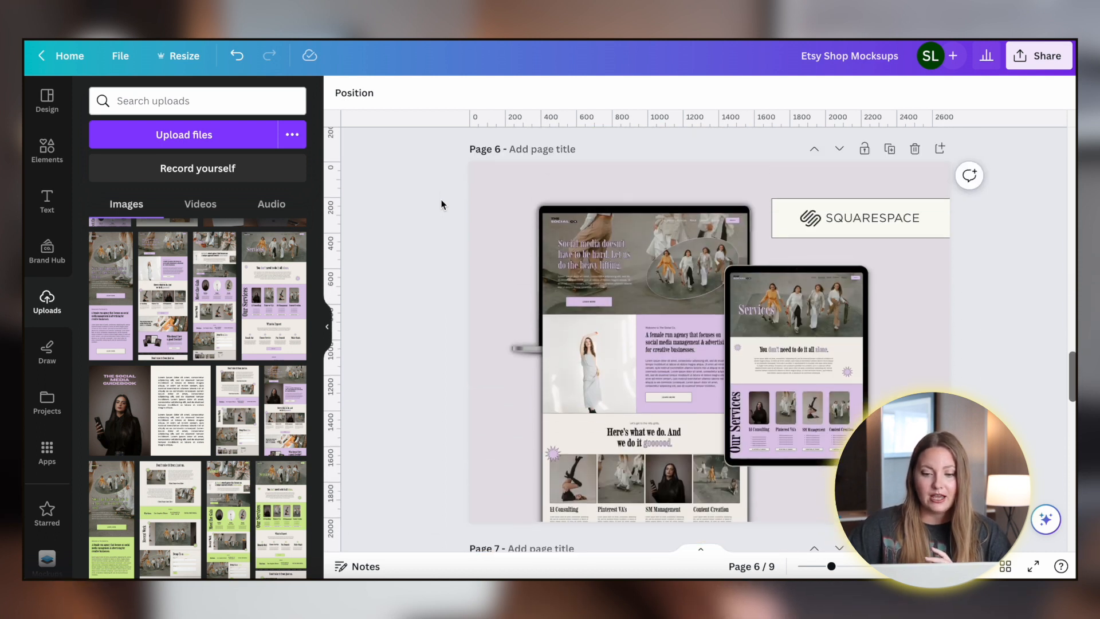
scroll(441, 204, "down", 5)
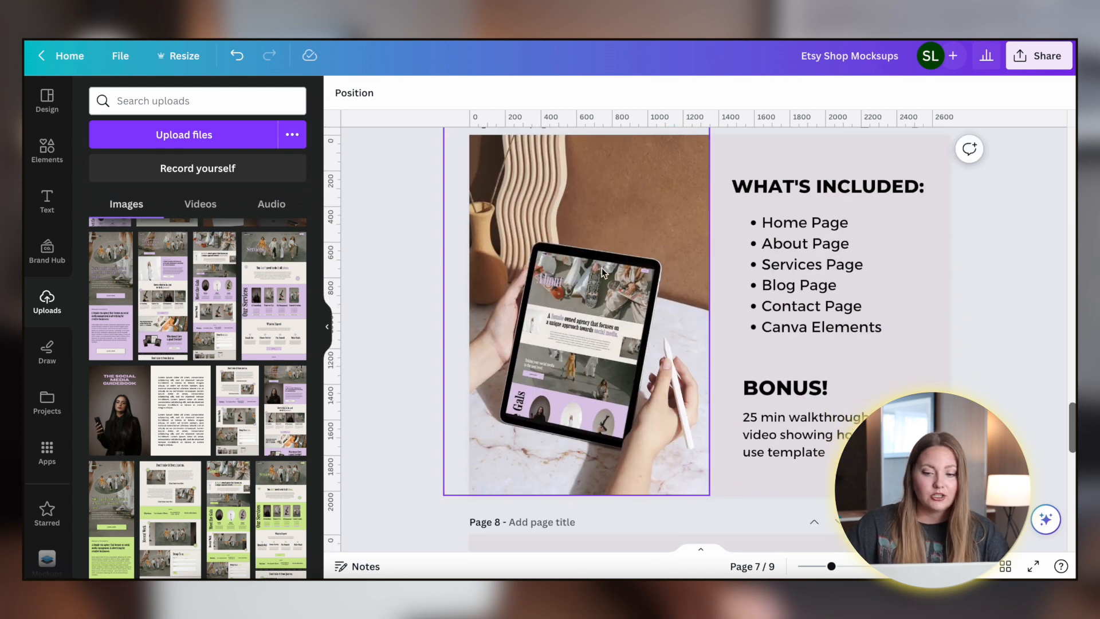